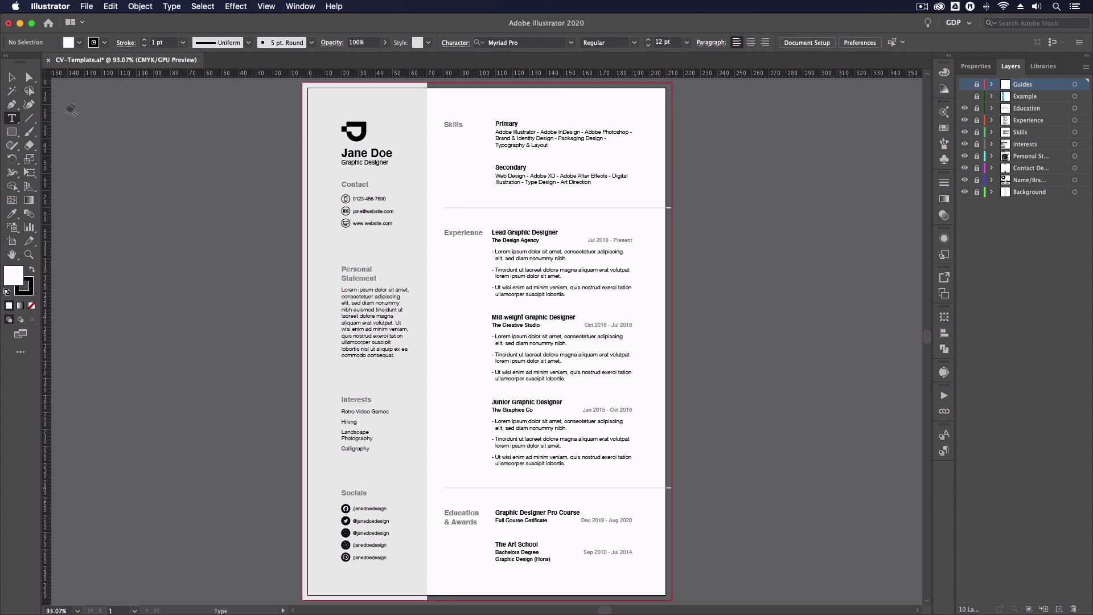
- Leave text editing by switching to the Selection tool before hiding the CV's layers
key(v)
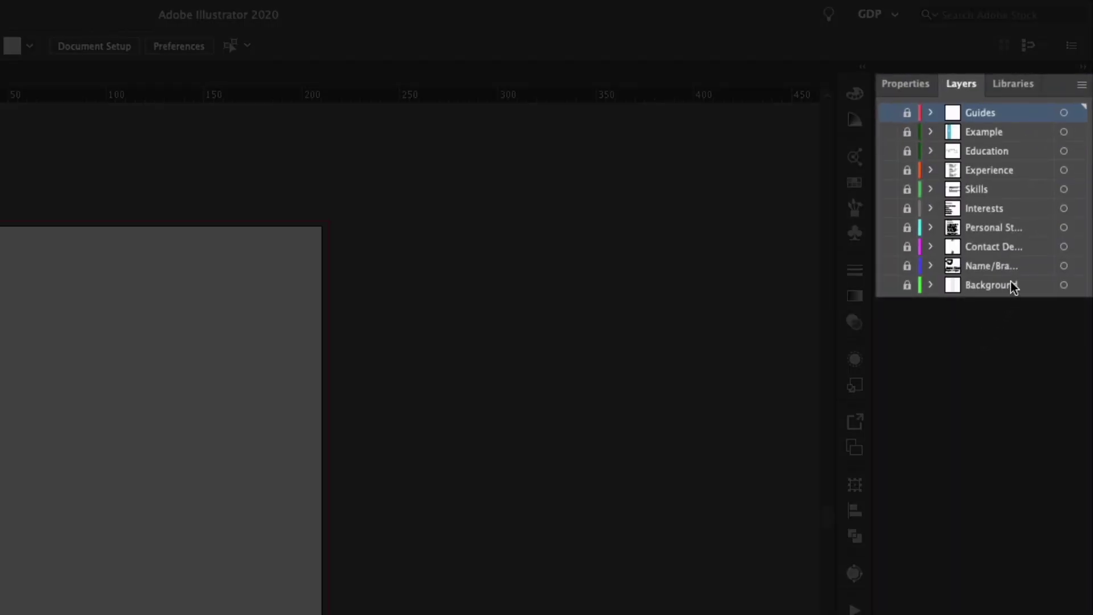
- Show only the Guides layer and zoom in to check the column and margin guides
shift+click(1014, 286)
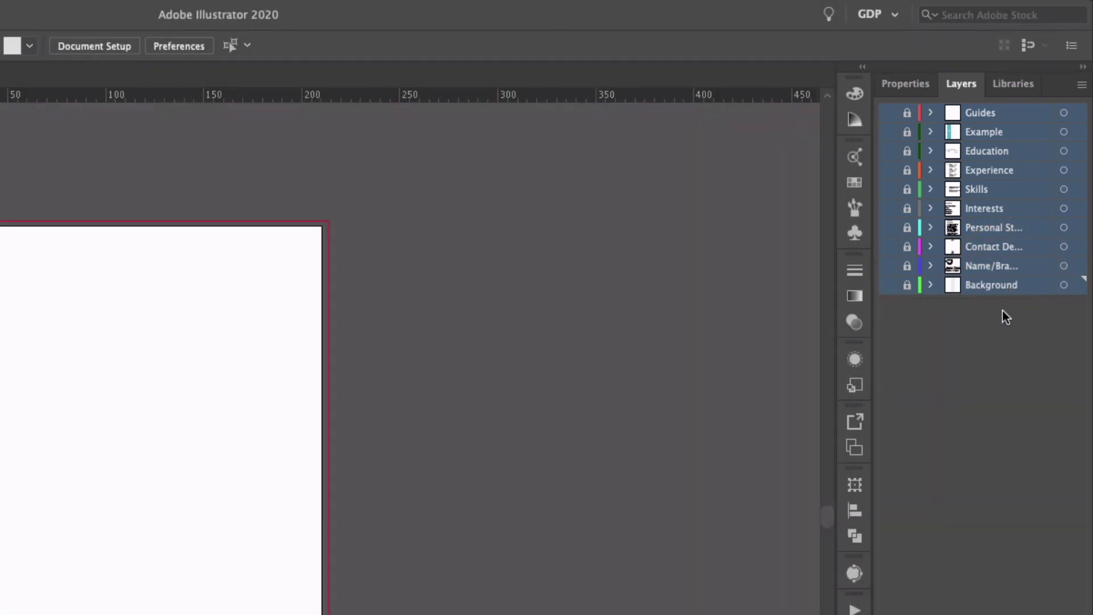
click(1005, 316)
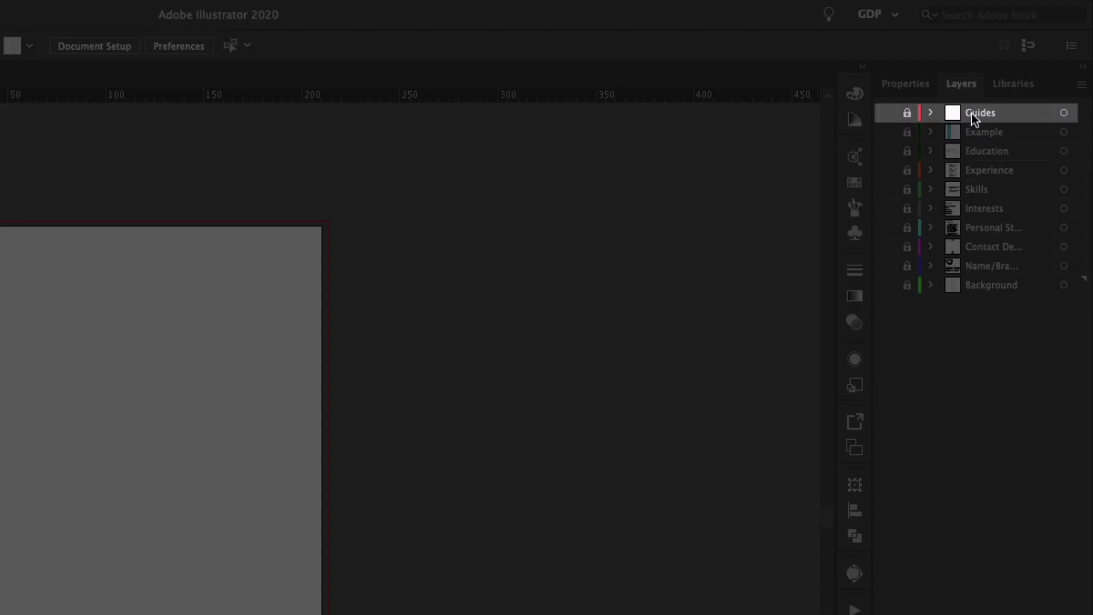
click(975, 117)
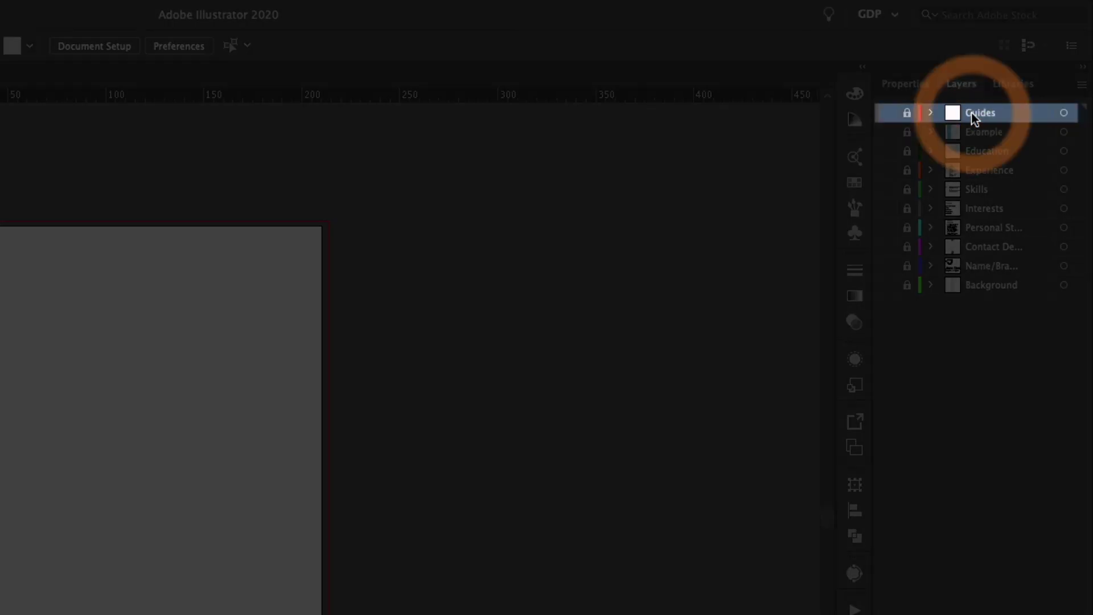
click(892, 113)
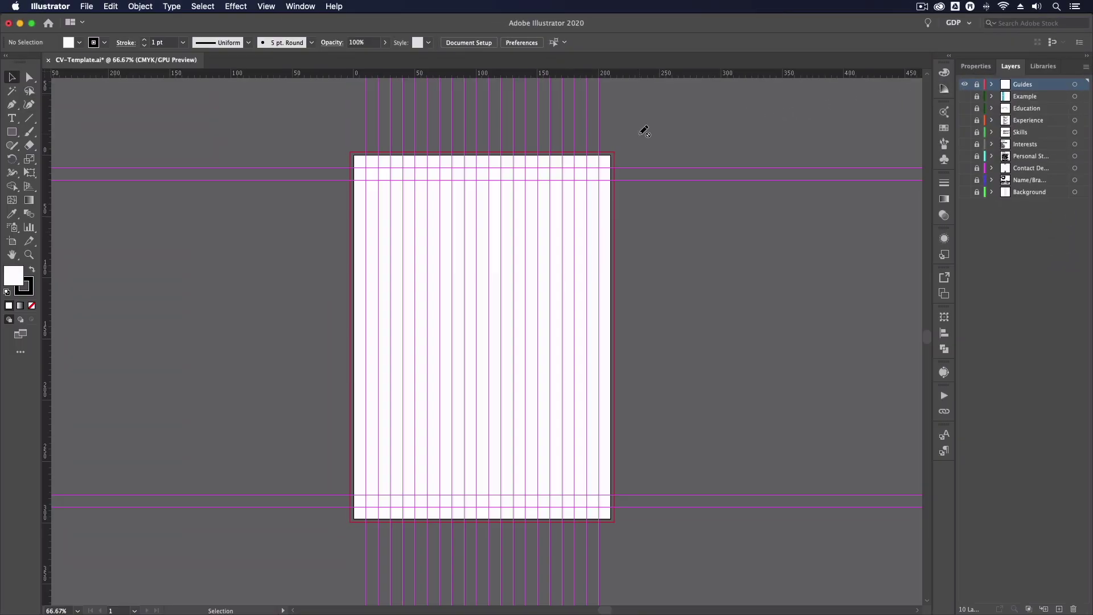
key(super+1)
drag(590, 127, 571, 206)
click(570, 205)
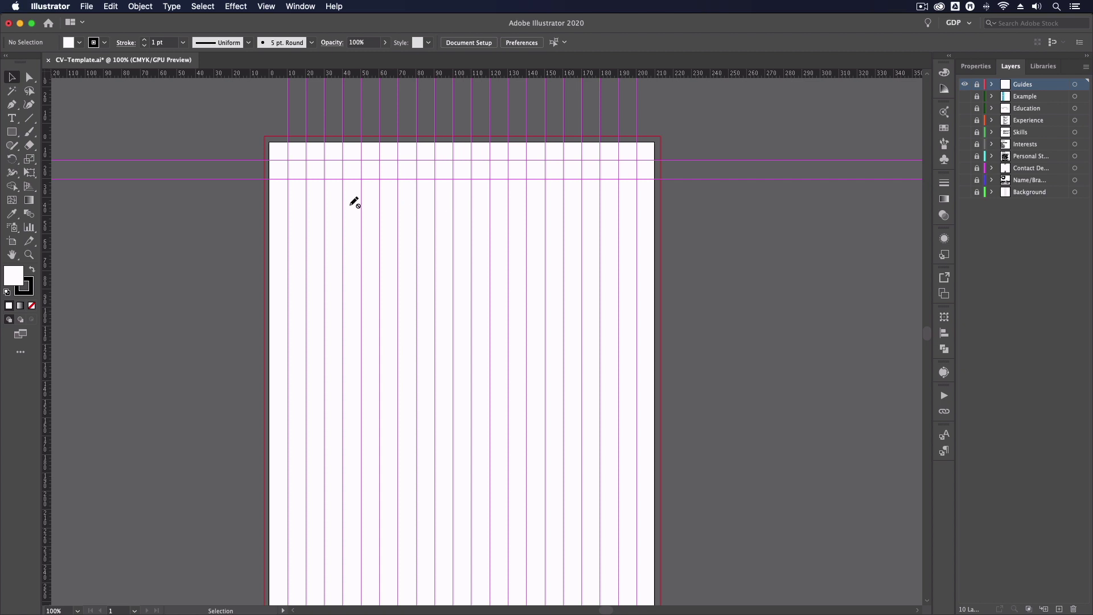
key(super+0)
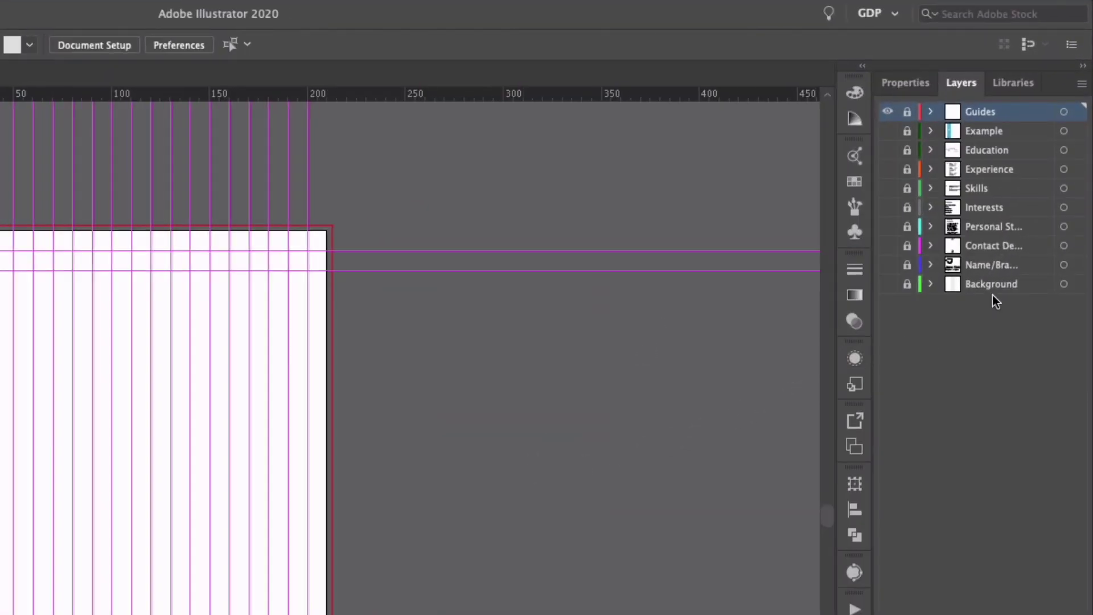
- Turn on the Background layer so the grey page fill shows beneath the guides
click(996, 286)
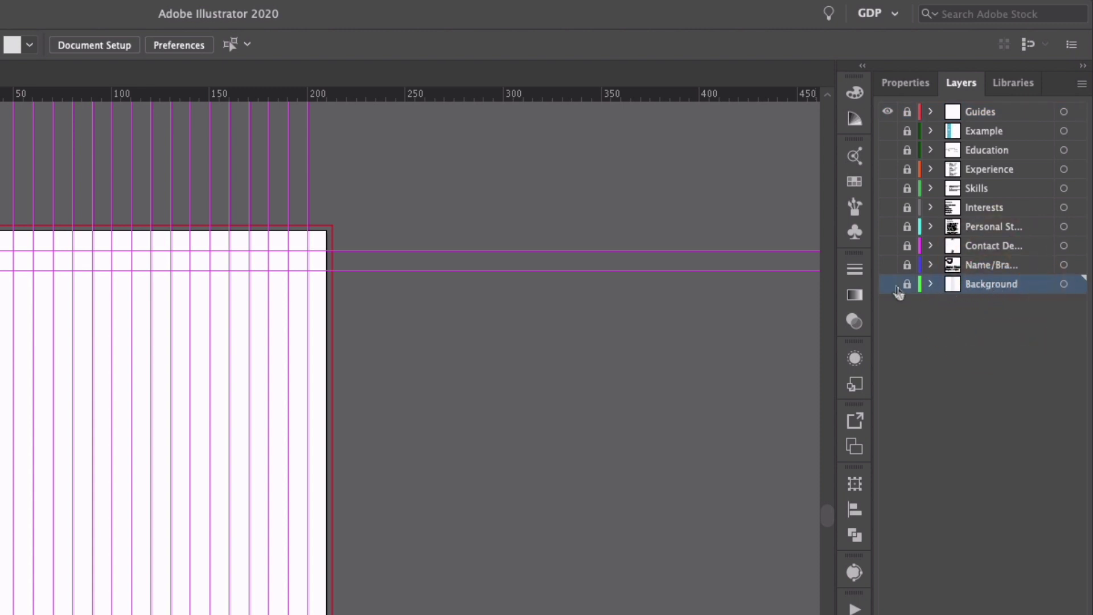
click(889, 284)
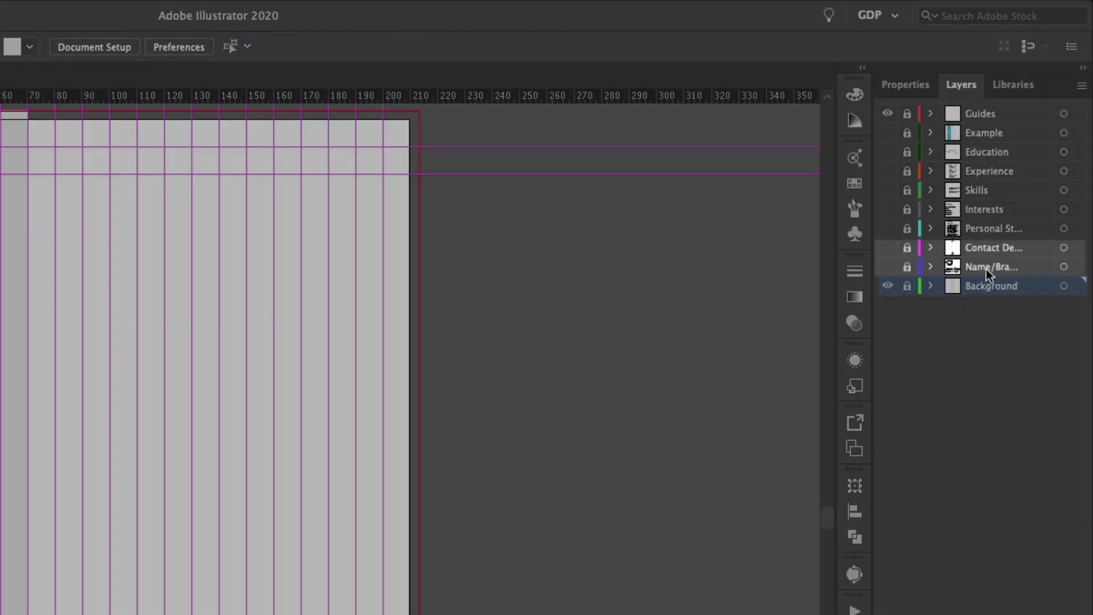
- Show the Name/Brand and Contact Details layers and hide the Guides layer
click(1026, 182)
shift+click(1027, 169)
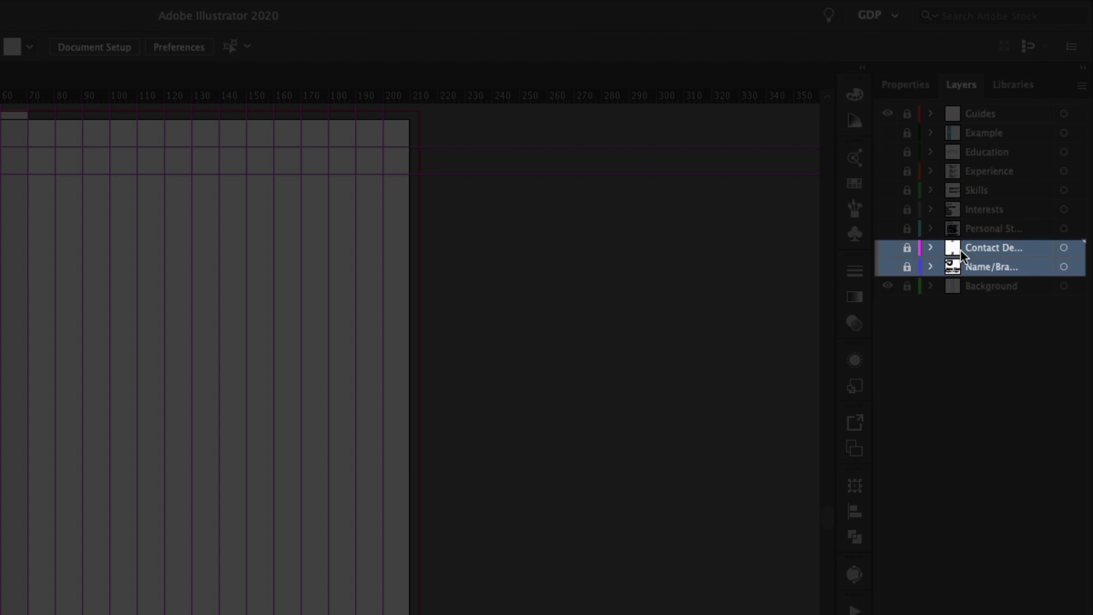
click(889, 267)
click(888, 248)
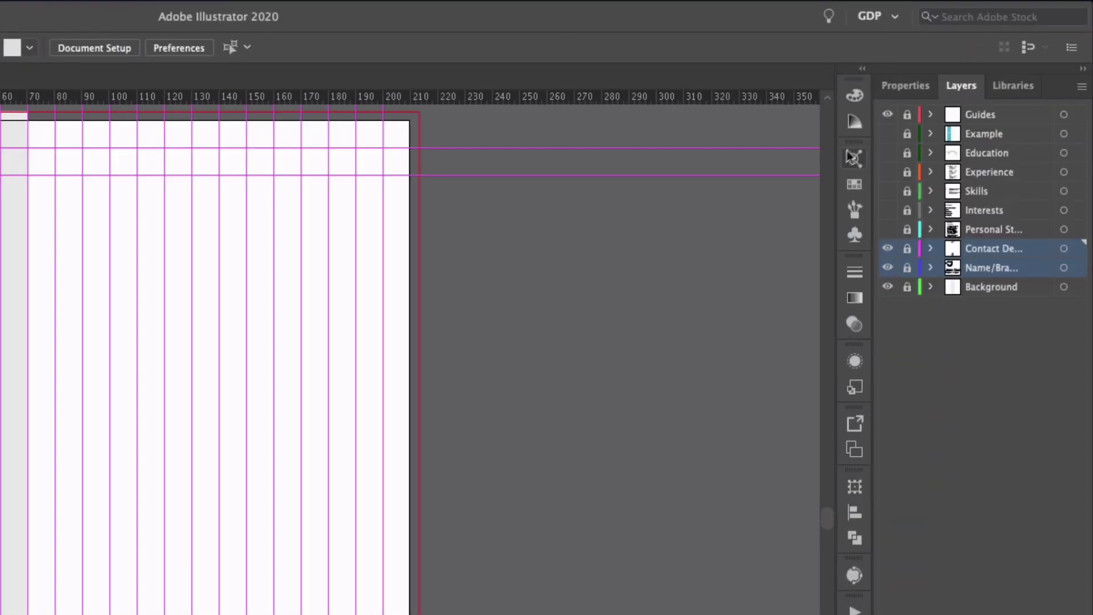
click(888, 115)
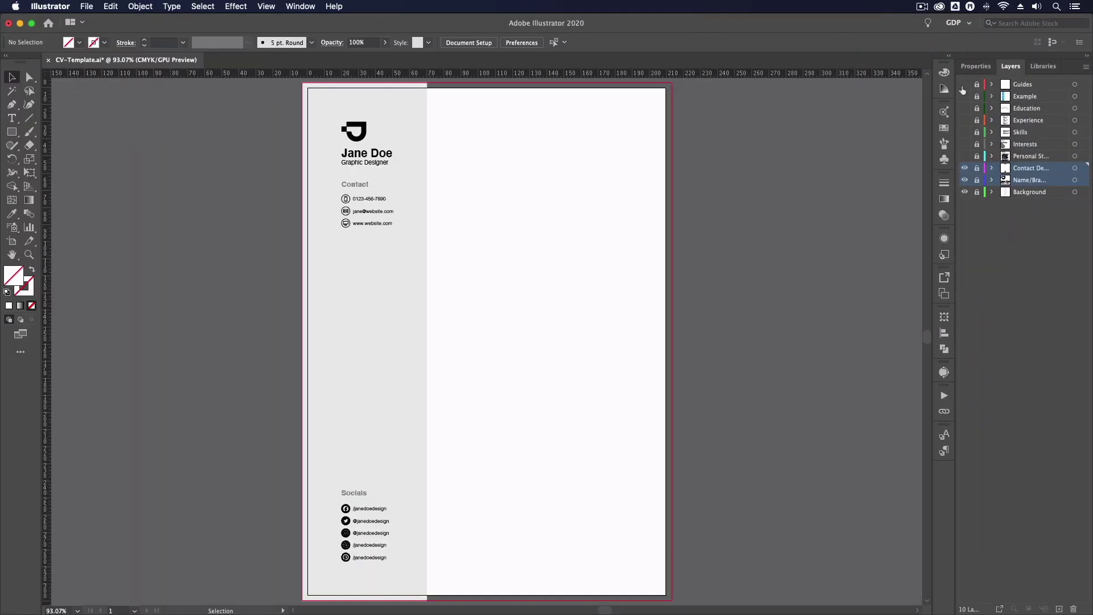
- Zoom in to inspect the name and contact block, then the Socials section
key(super+equal)
key(super+equal)
key(super+equal)
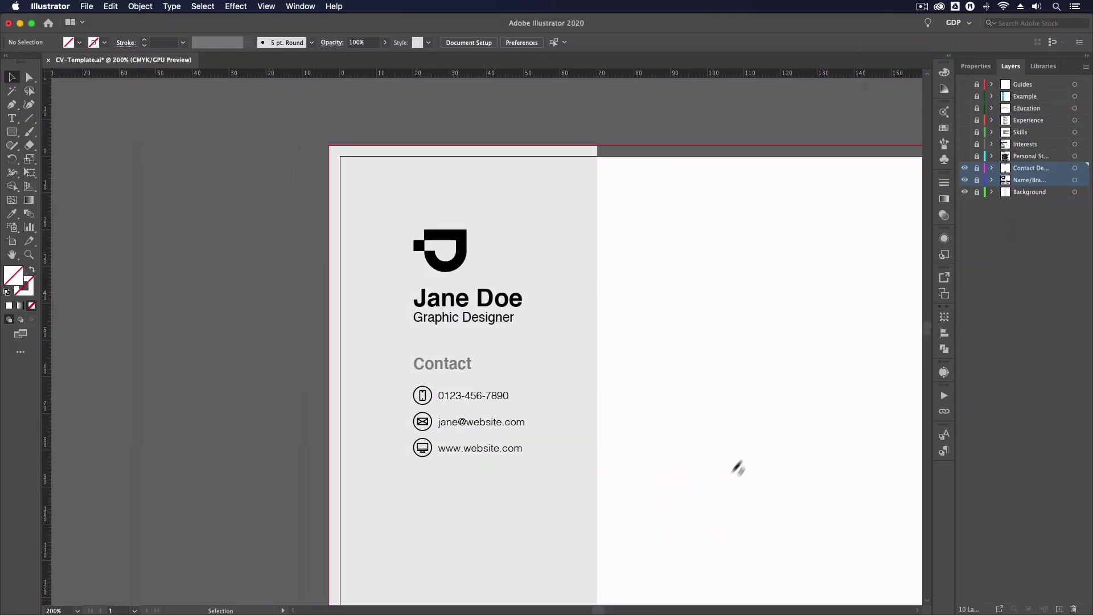
key(super+equal)
key(super+equal)
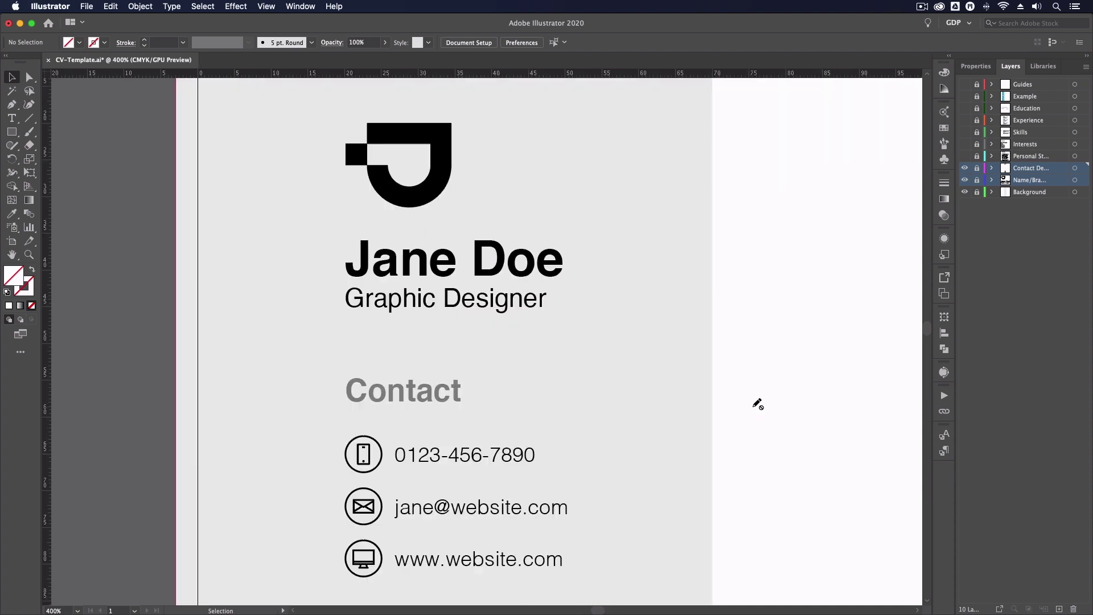
drag(664, 451, 659, 249)
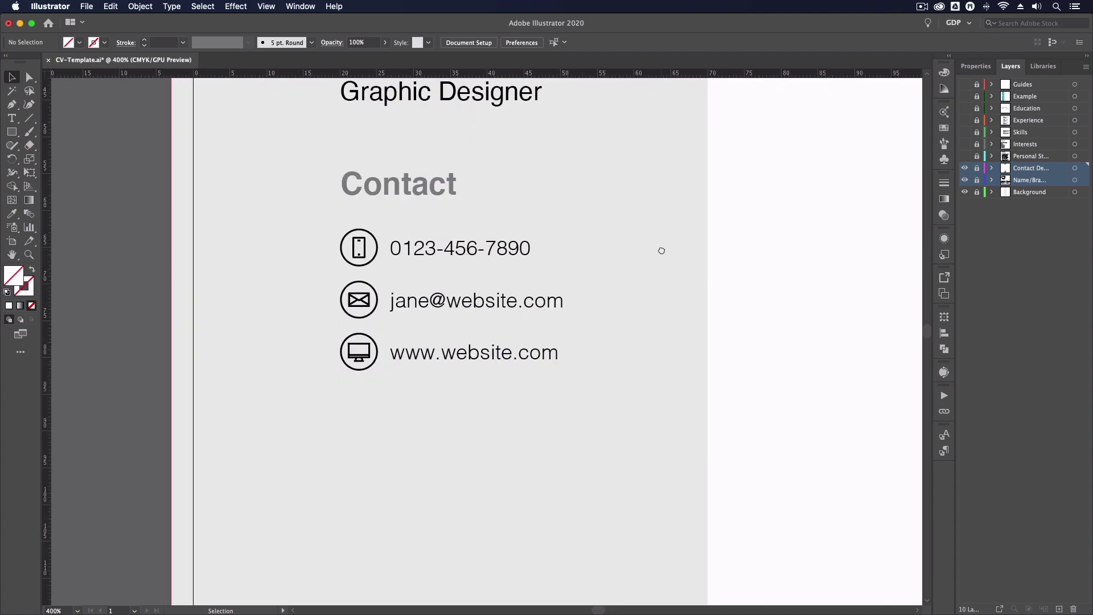
click(662, 251)
key(super+0)
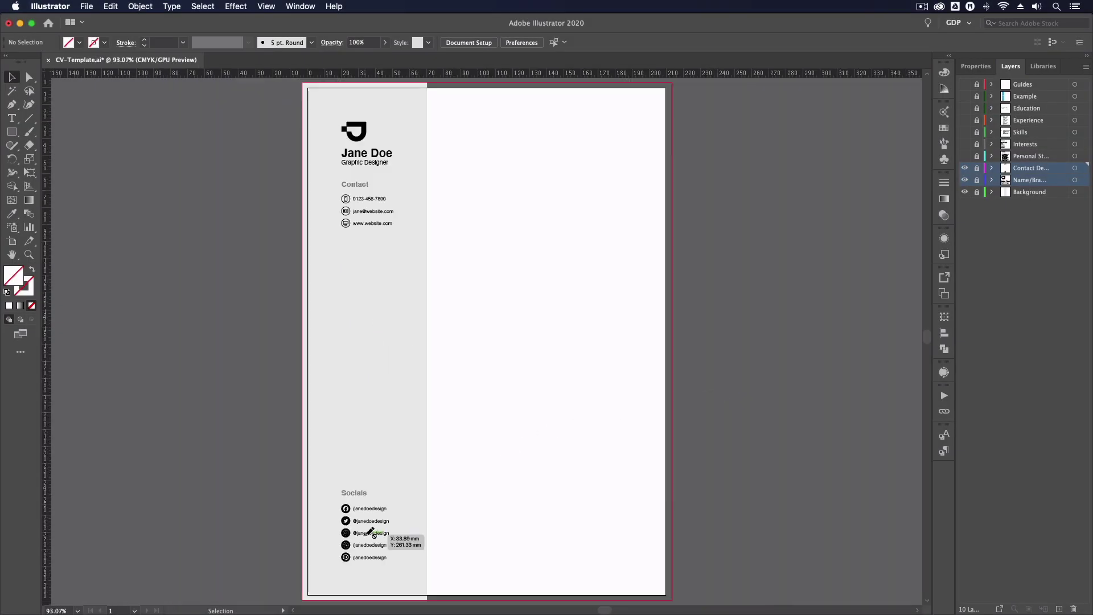
key(super+equal)
key(super+equal)
key(super+equal)
scroll(464, 361, down, 5)
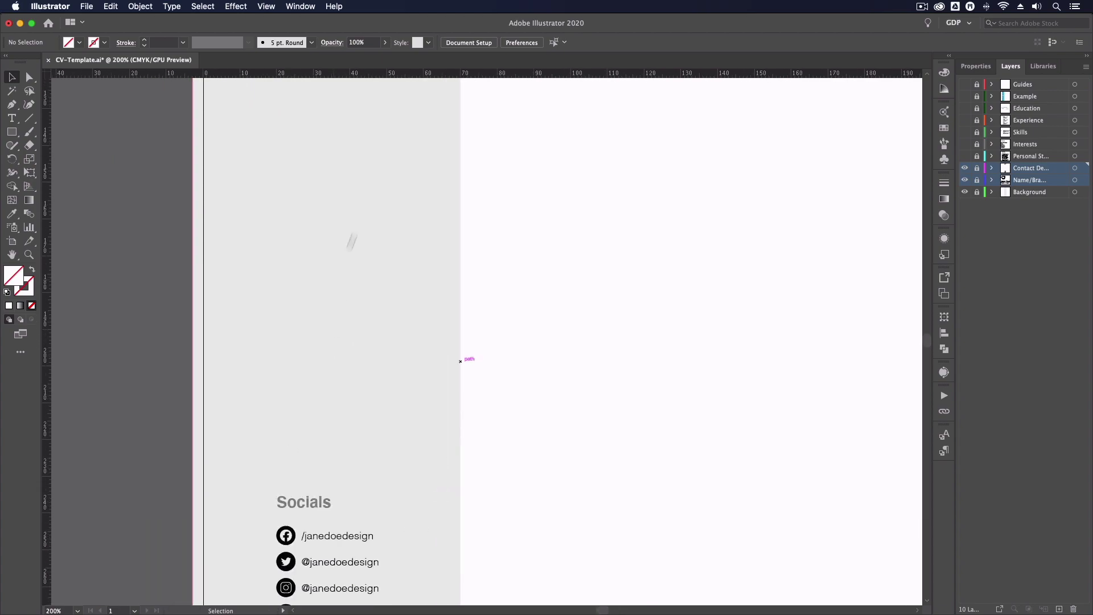
key(super+equal)
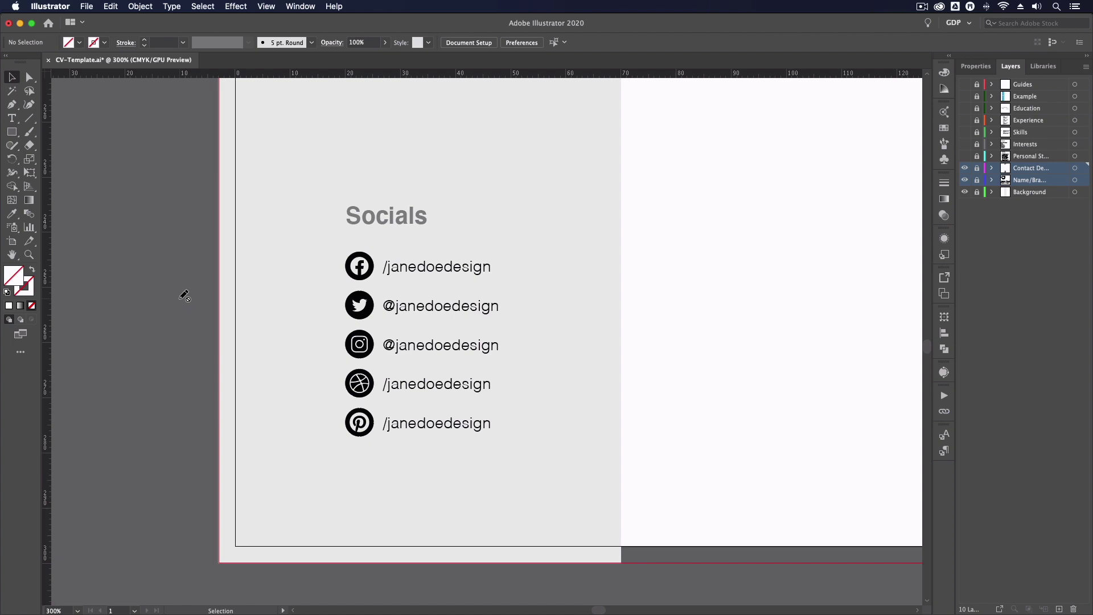
- Show the Personal Statement layer and zoom in on its text
key(super+0)
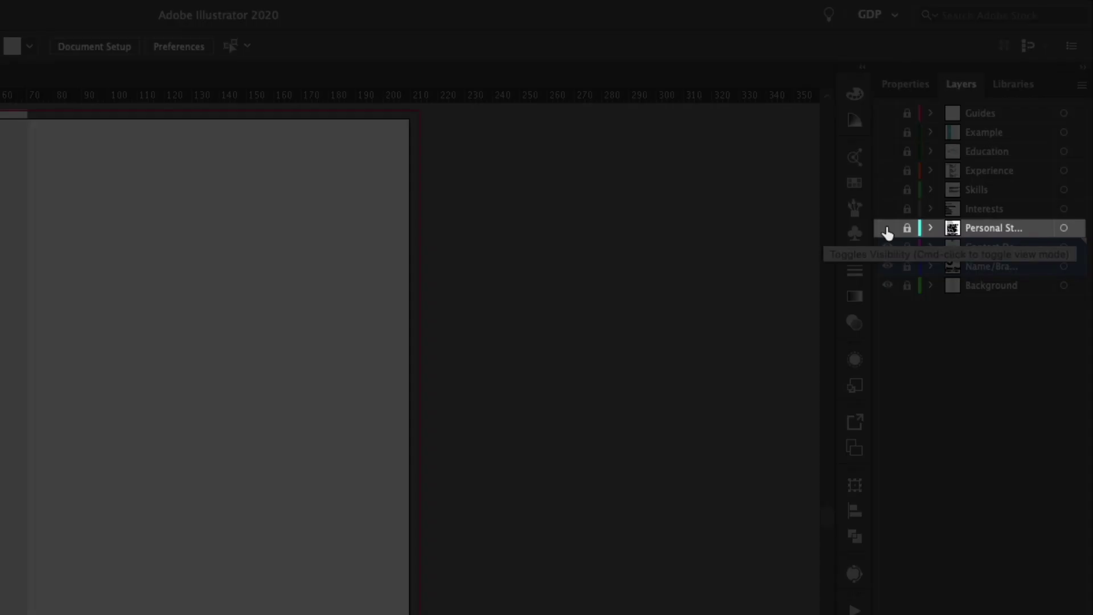
click(887, 229)
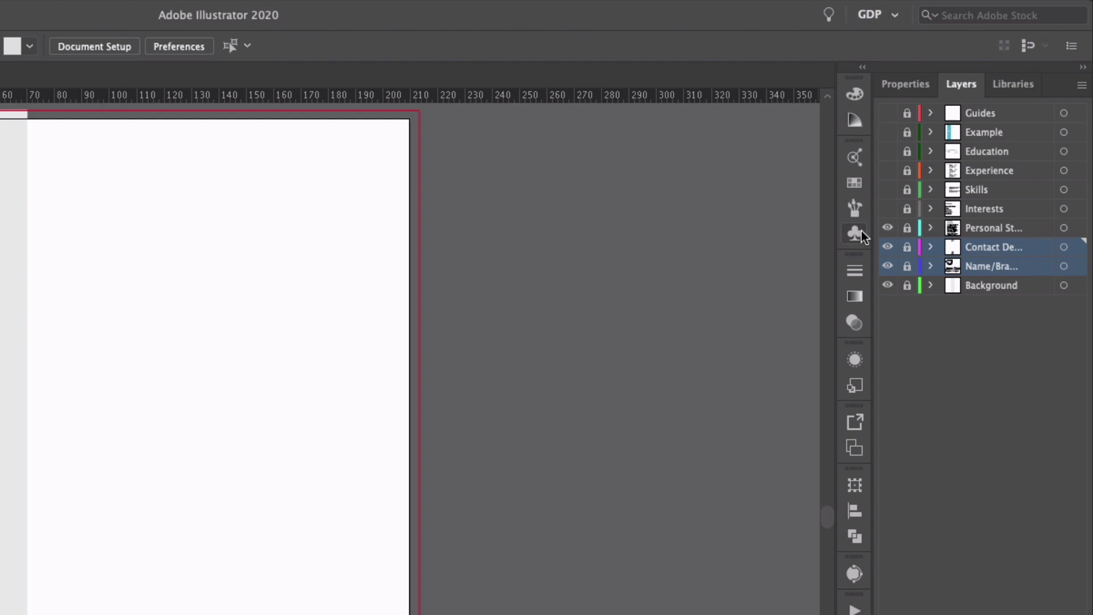
key(super+equal)
key(super+equal)
key(super+equal)
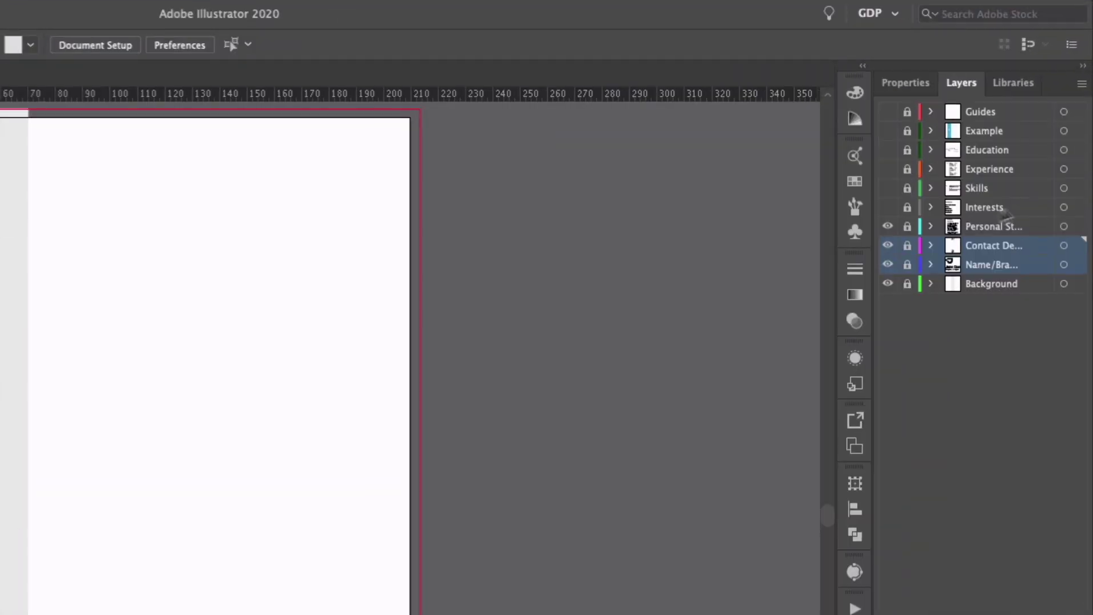
- Make the Interests and Skills layers visible, selecting Skills through Education together
click(1057, 145)
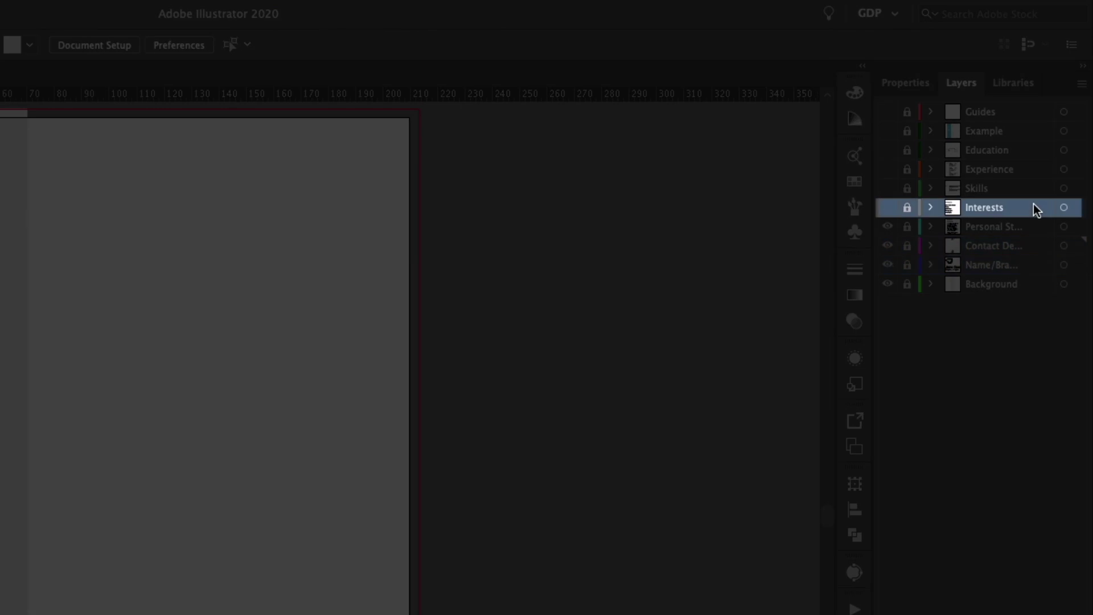
click(888, 207)
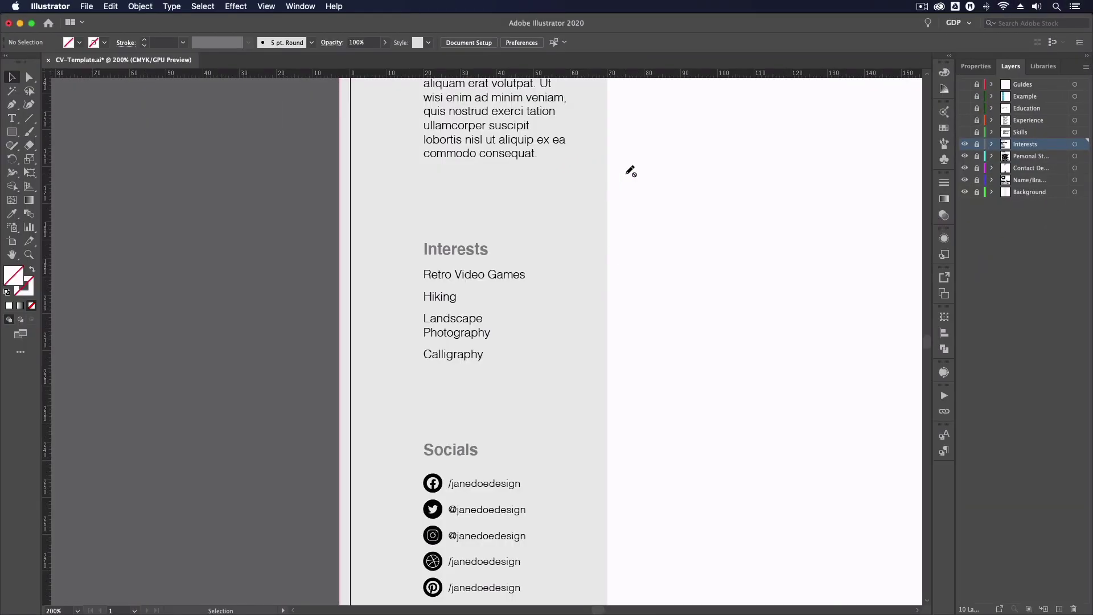
key(super+0)
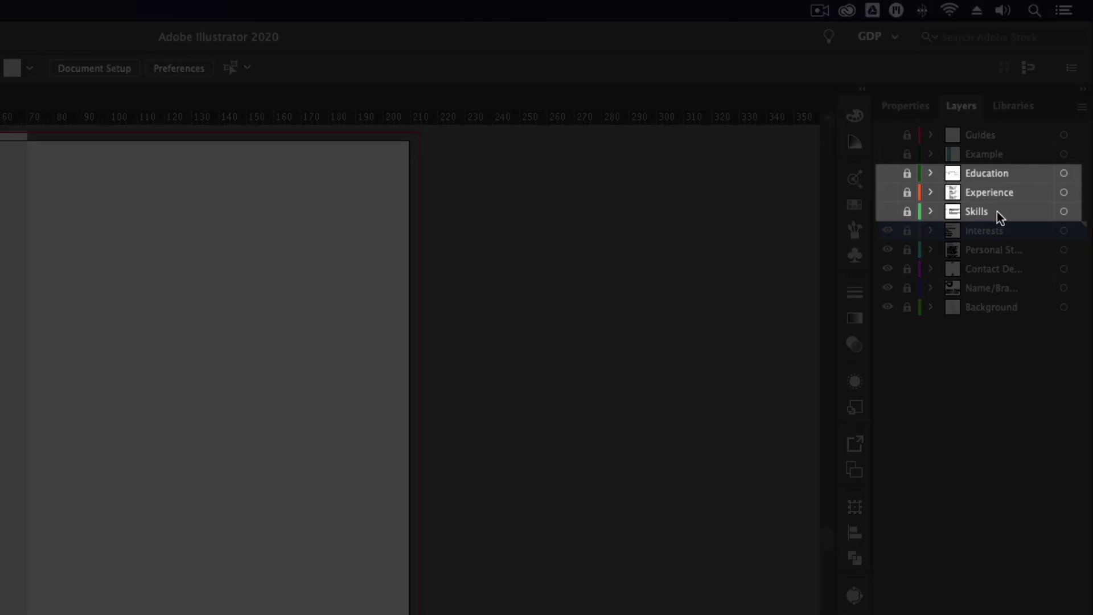
click(1033, 131)
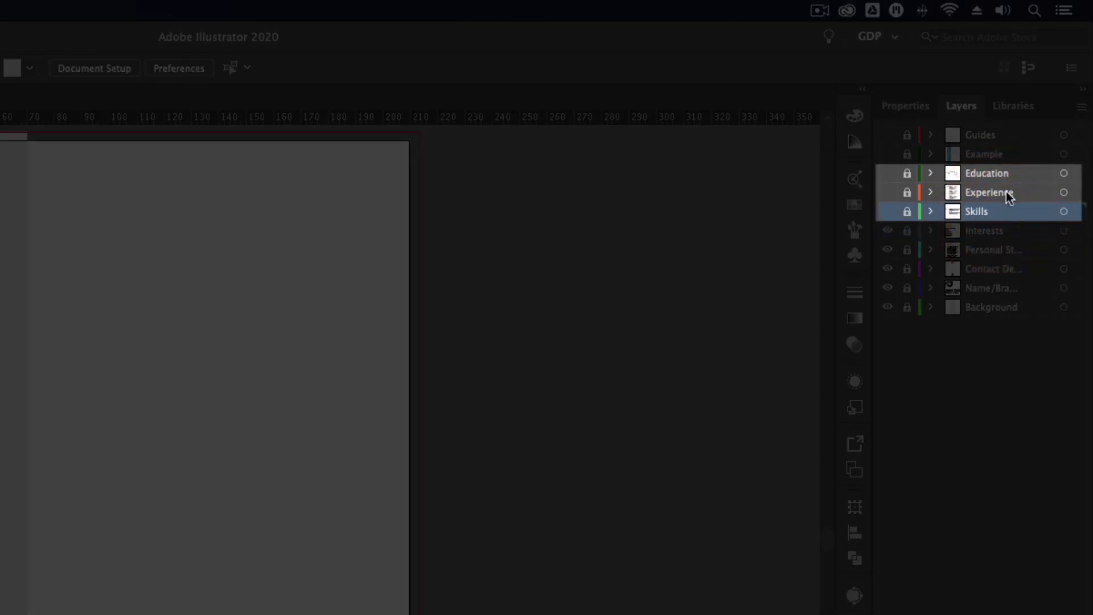
shift+click(1010, 174)
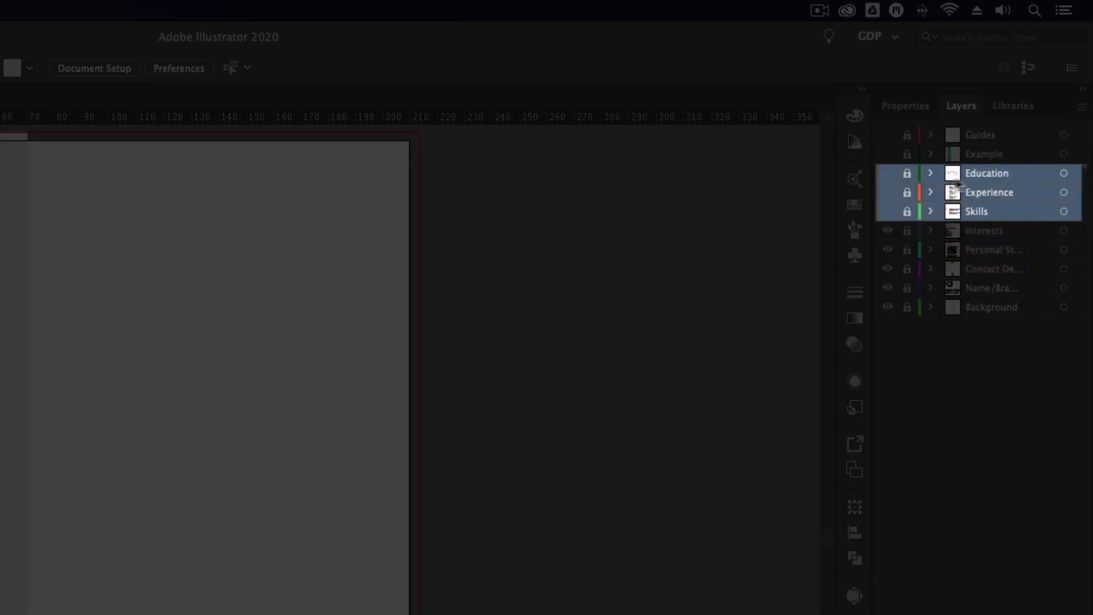
click(888, 212)
- Show the Experience and Education layers, then zoom to 200% and pan to Skills
drag(887, 193, 887, 174)
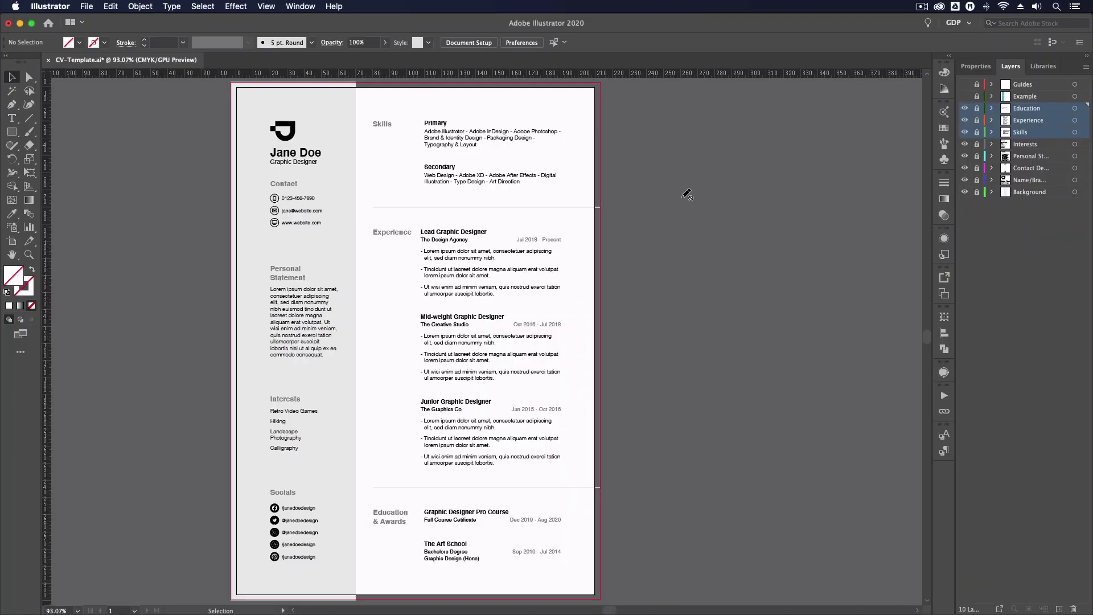
key(super+equal)
key(super+equal)
key(super+equal)
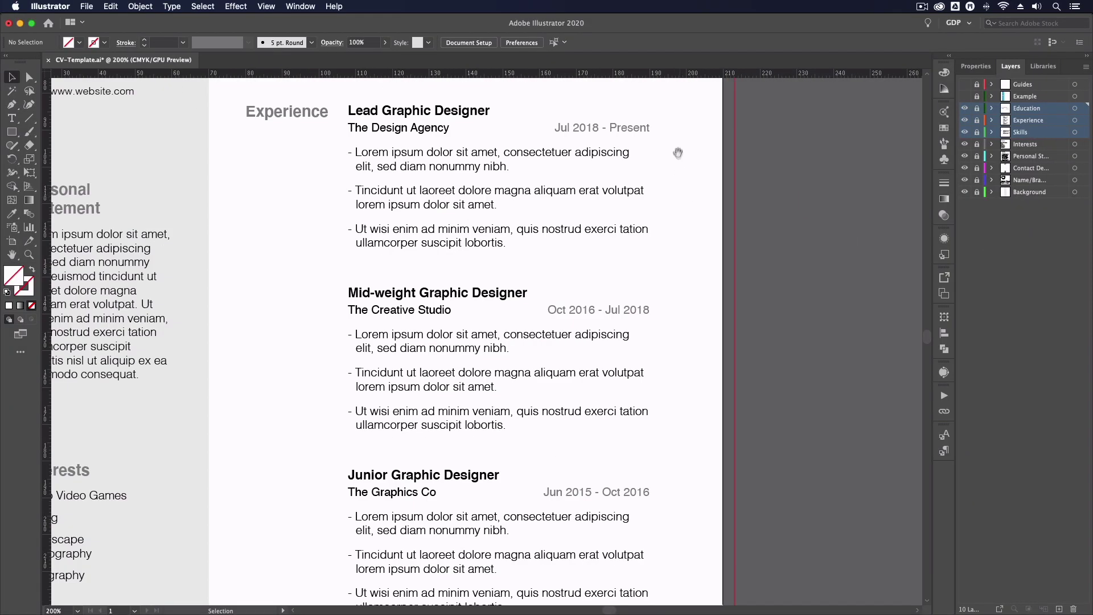
drag(677, 153, 658, 499)
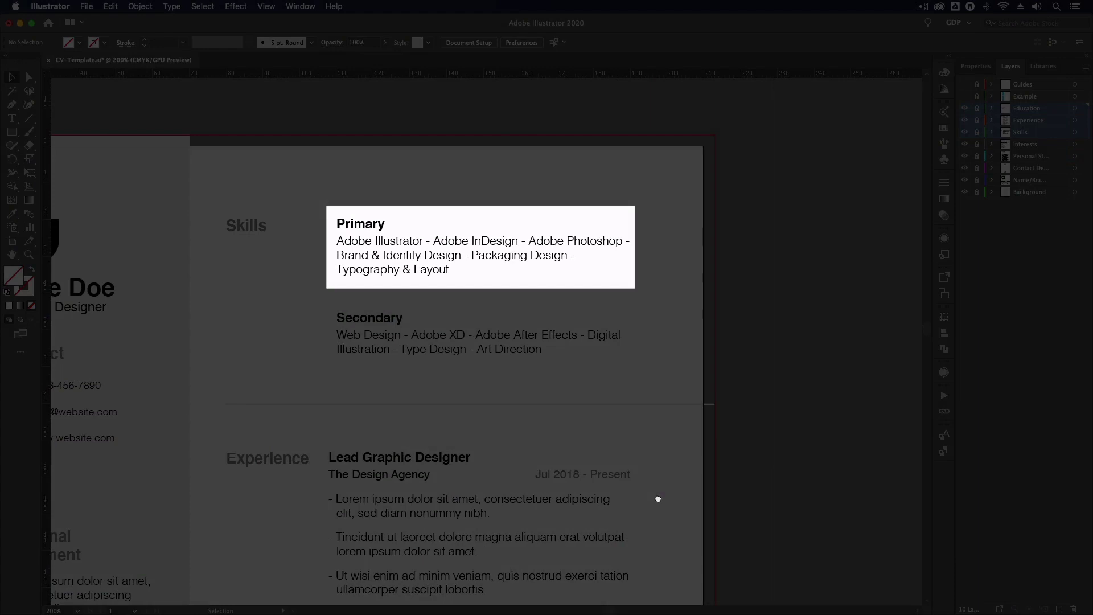
click(658, 499)
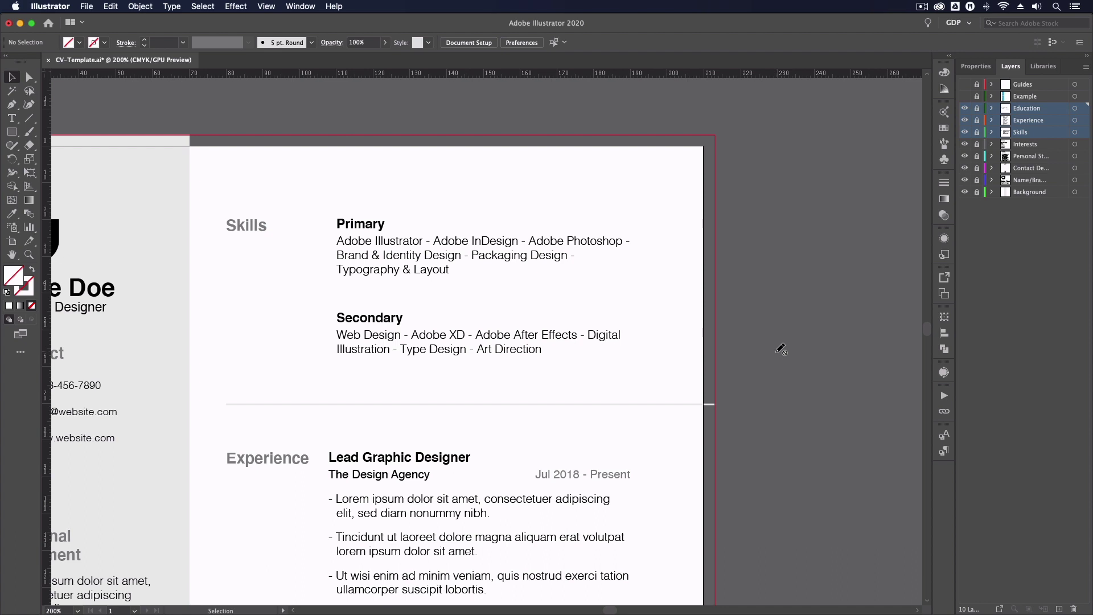
- Scroll through the three Experience roles and the Education & Awards entries at 200%
scroll(781, 349, down, 5)
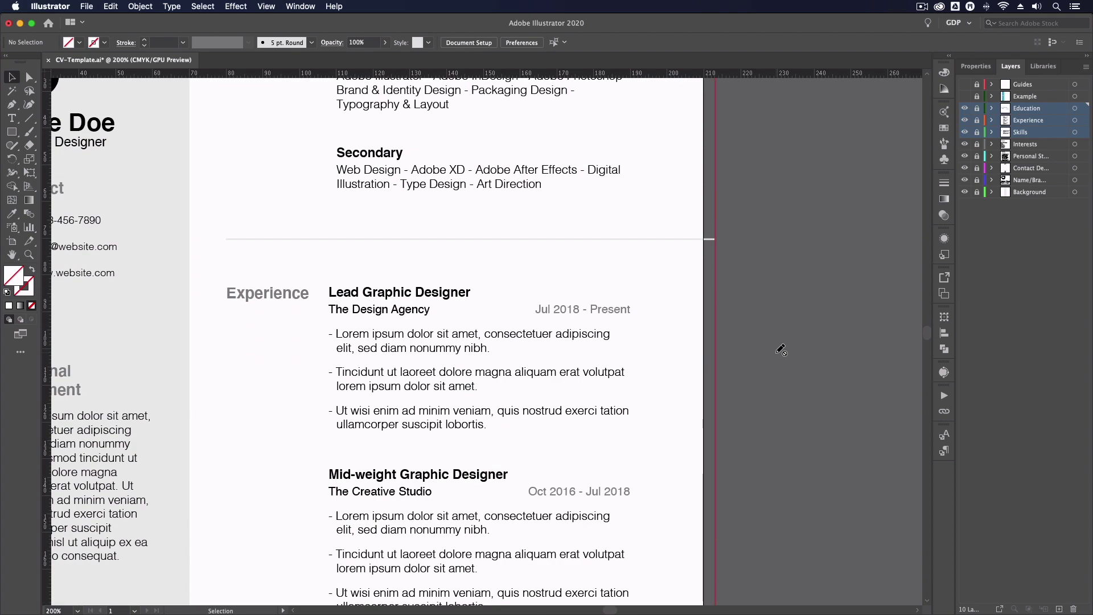
scroll(781, 349, down, 5)
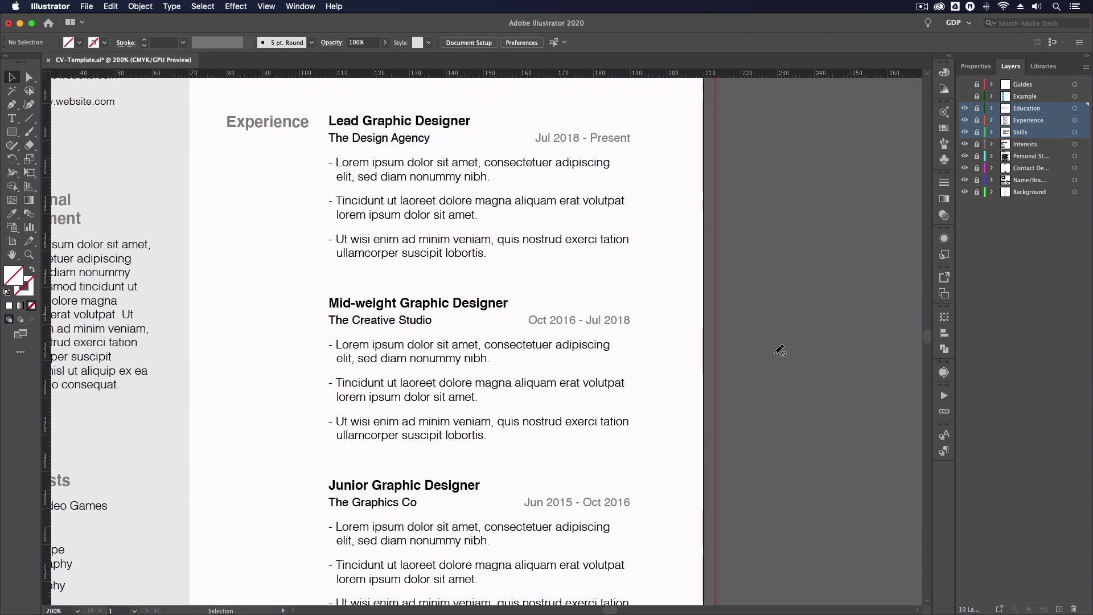
scroll(780, 350, down, 10)
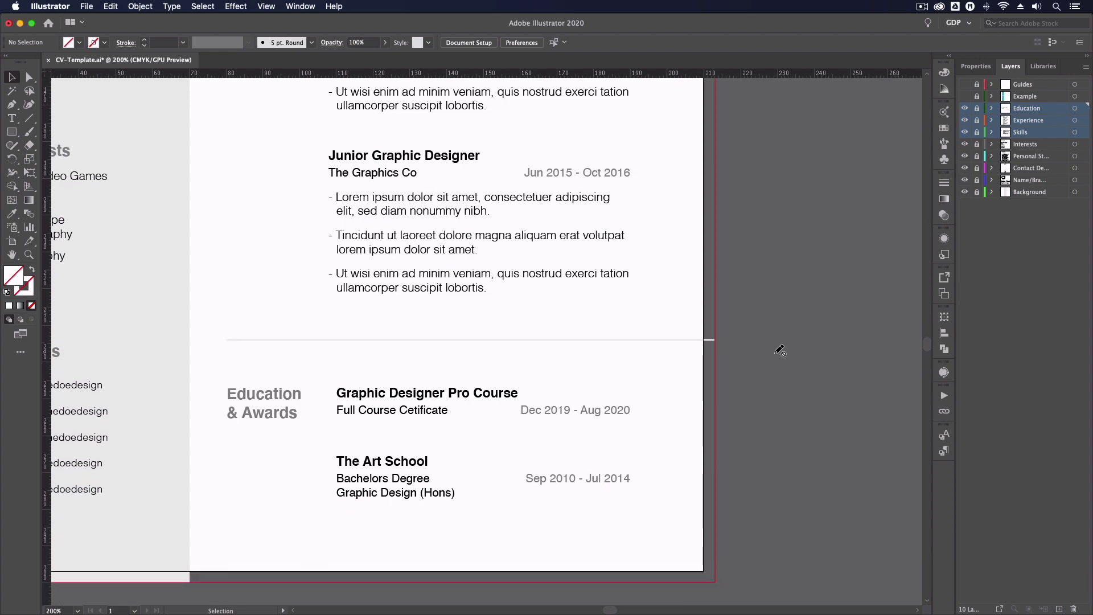
scroll(781, 350, down, 1)
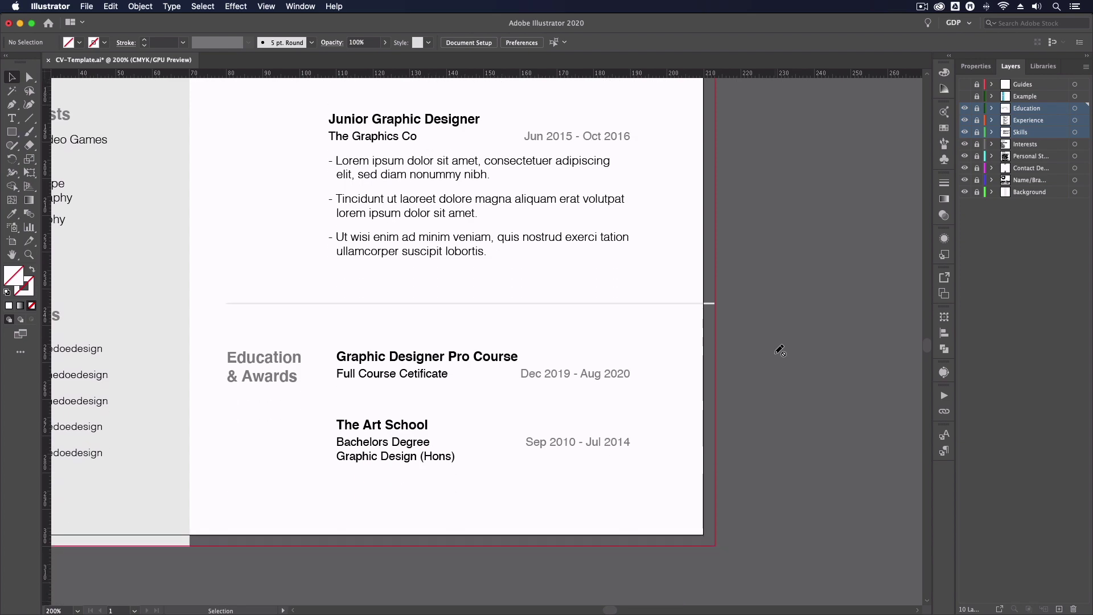
scroll(781, 349, up, 7)
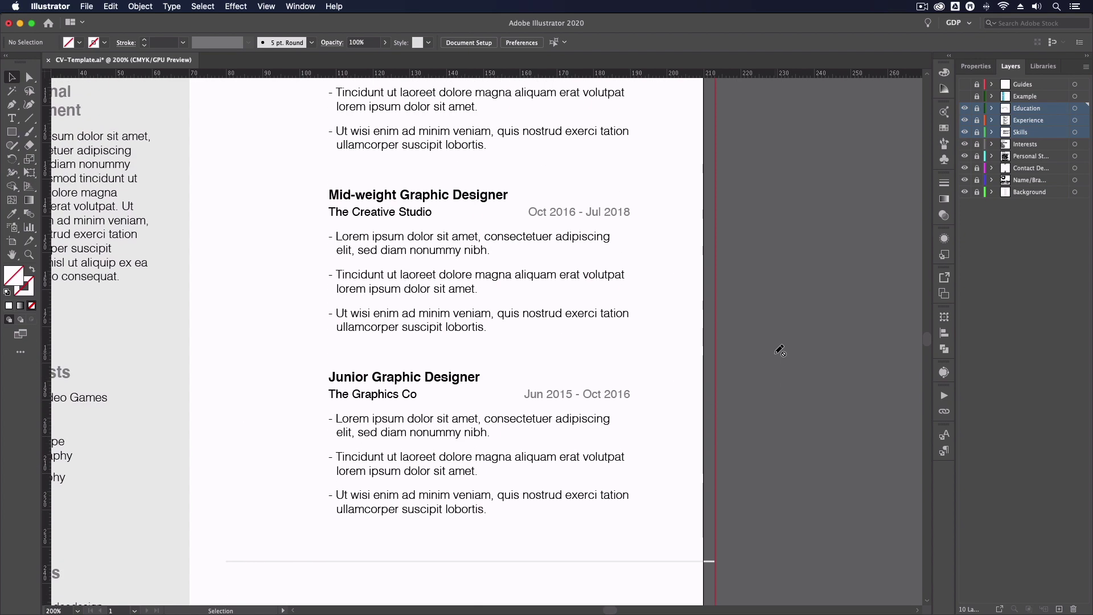
scroll(780, 350, up, 3)
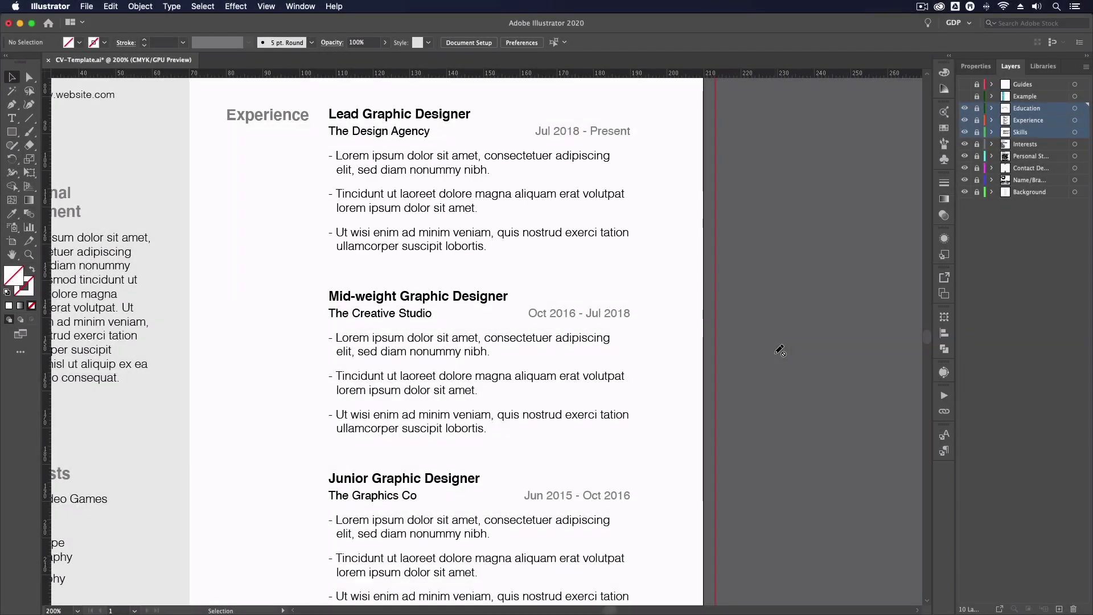
scroll(780, 350, down, 5)
scroll(780, 350, down, 7)
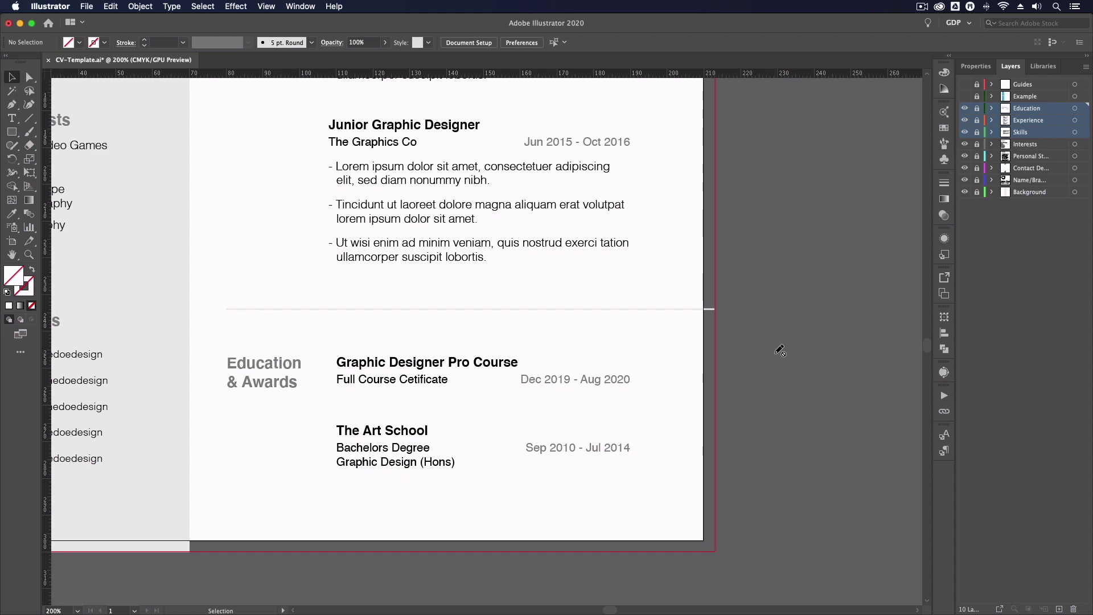
- Fit the CV page, switch to CPU preview, and bring up the Paragraph Styles list
key(super+0)
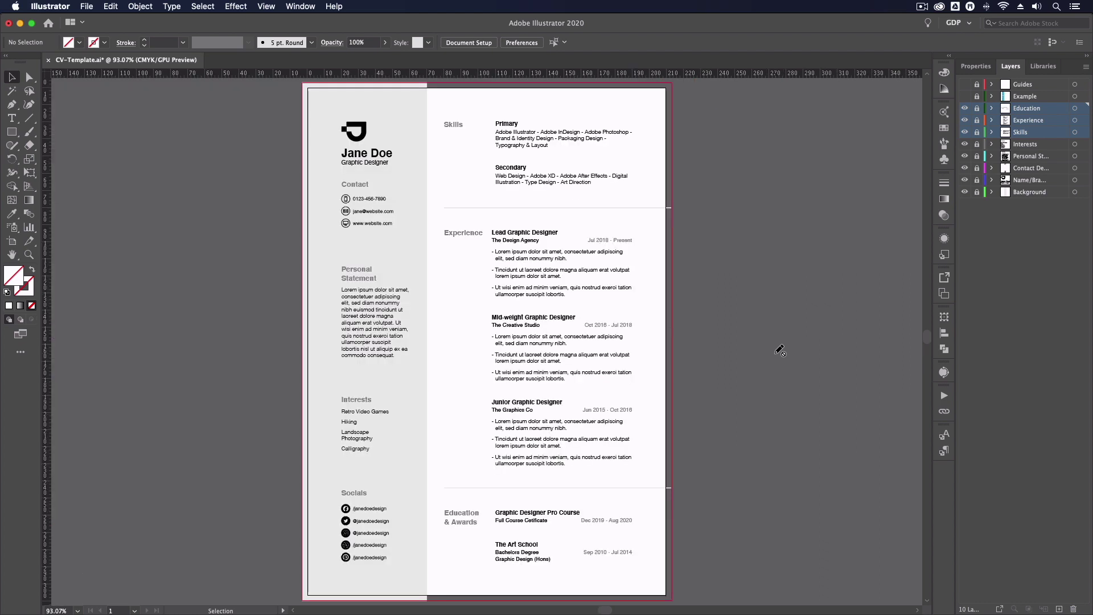
key(super+e)
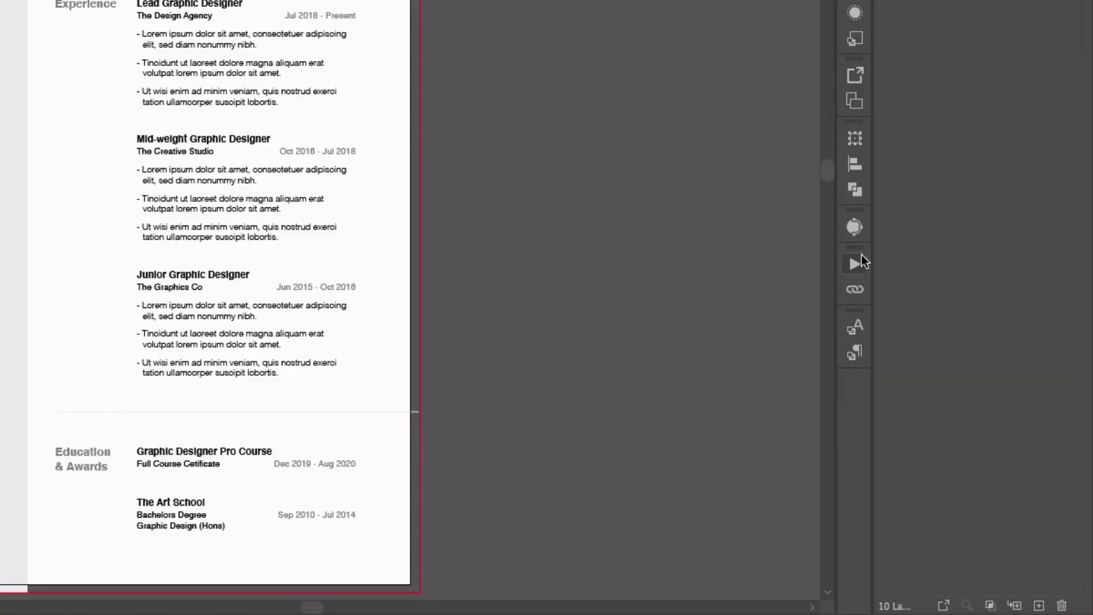
click(944, 451)
- Preview Job/Education Title in Light, keep it Bold, and show the teal CV variant
double_click(744, 372)
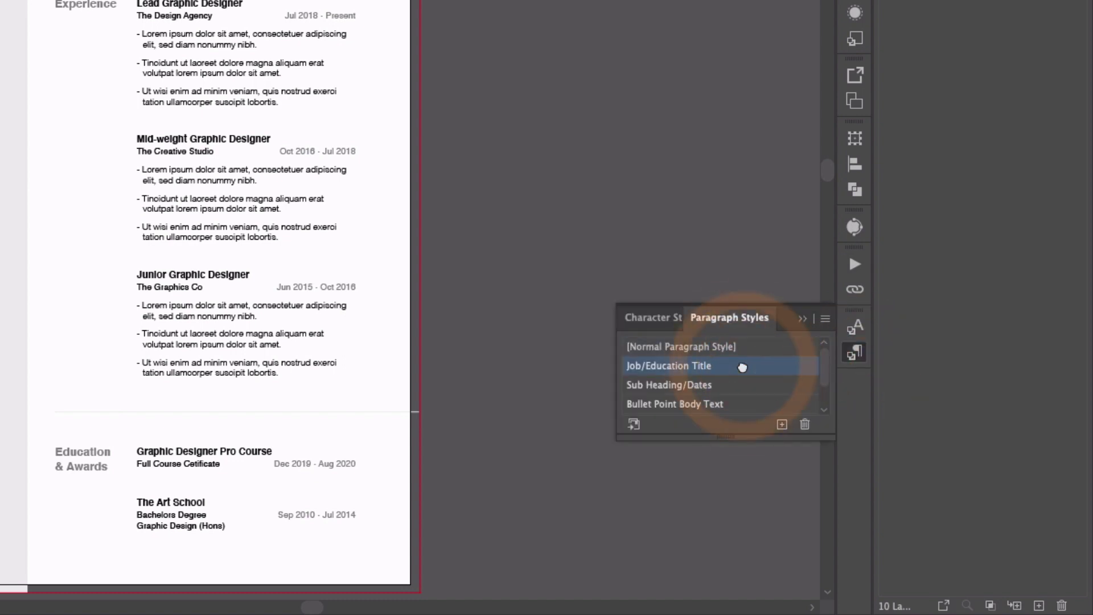
click(263, 58)
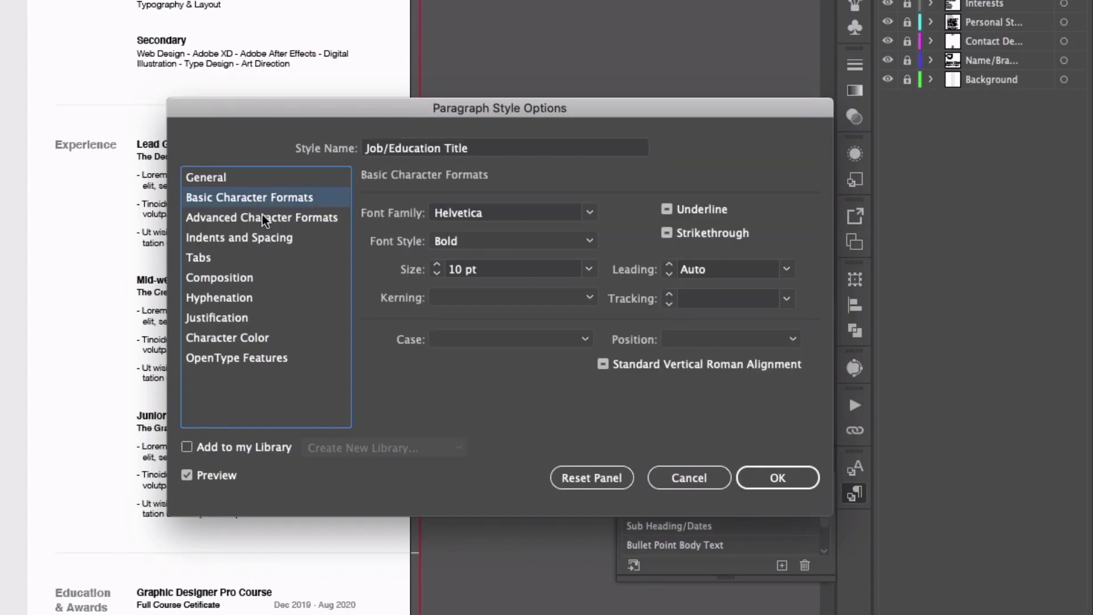
click(588, 242)
click(582, 260)
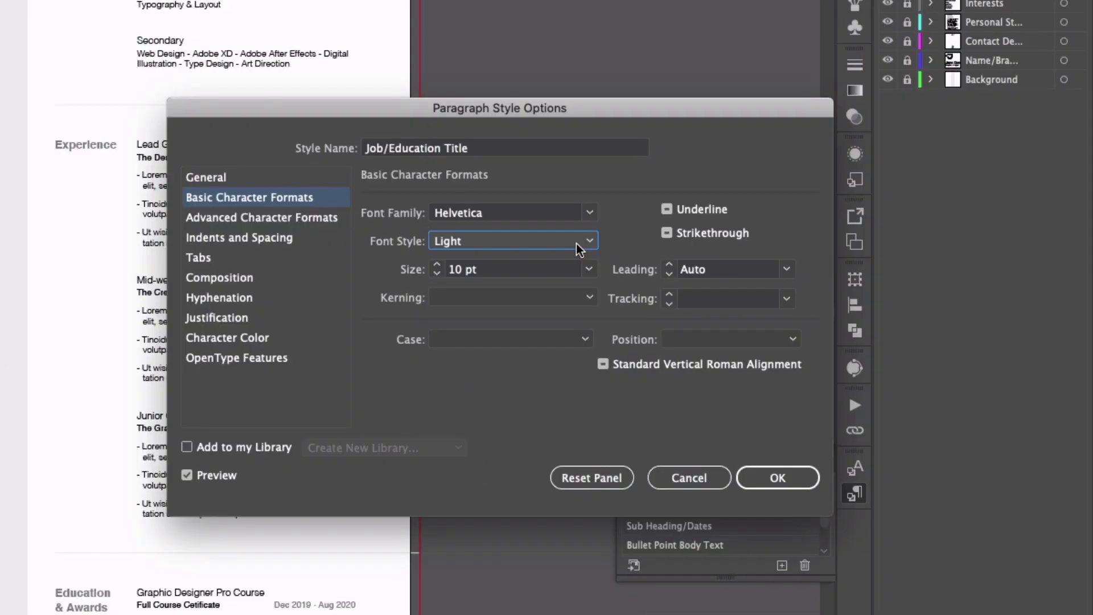
click(578, 249)
click(563, 337)
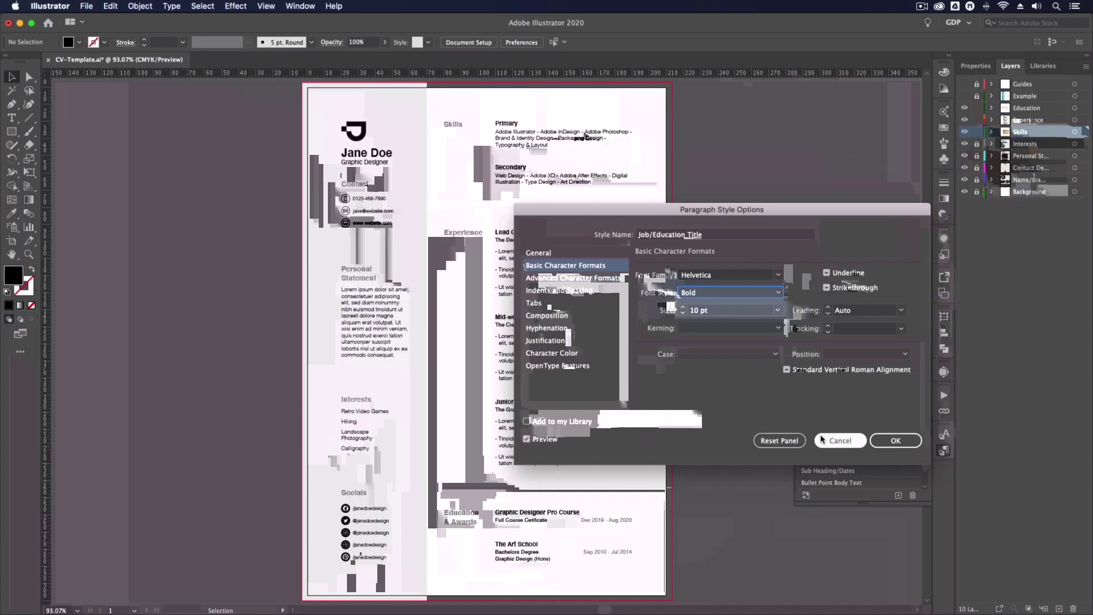
click(778, 478)
click(889, 137)
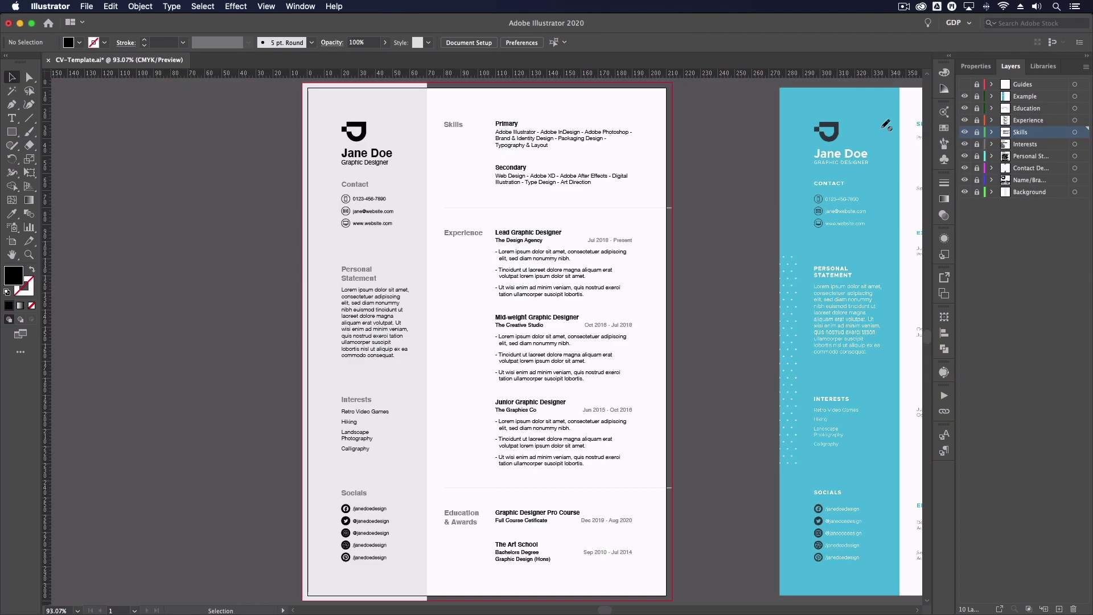
drag(846, 155, 356, 151)
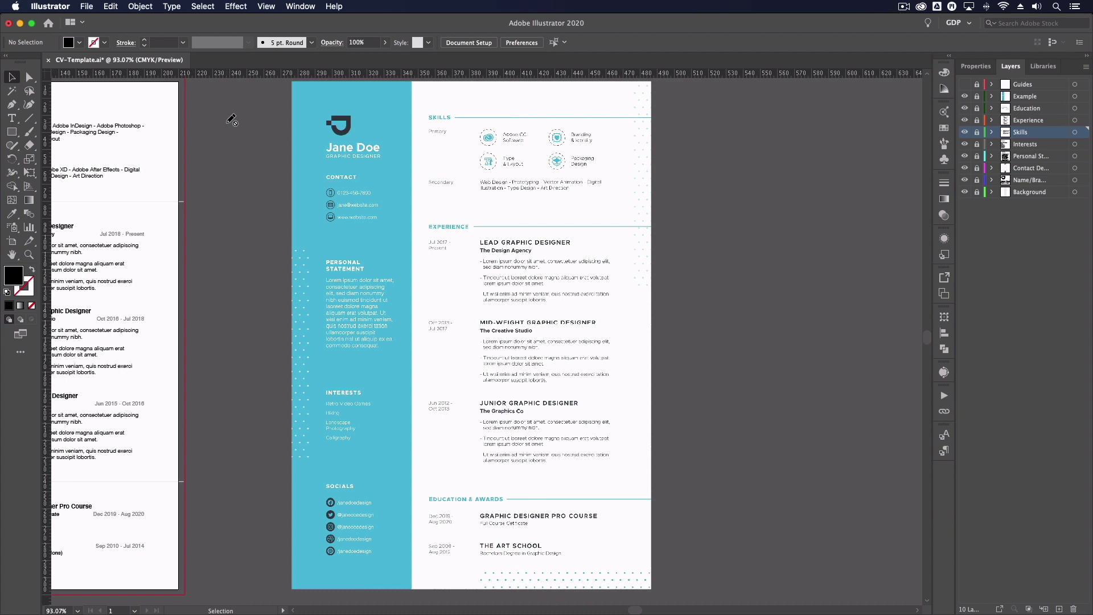
key(super+1)
key(super+equal)
key(super+equal)
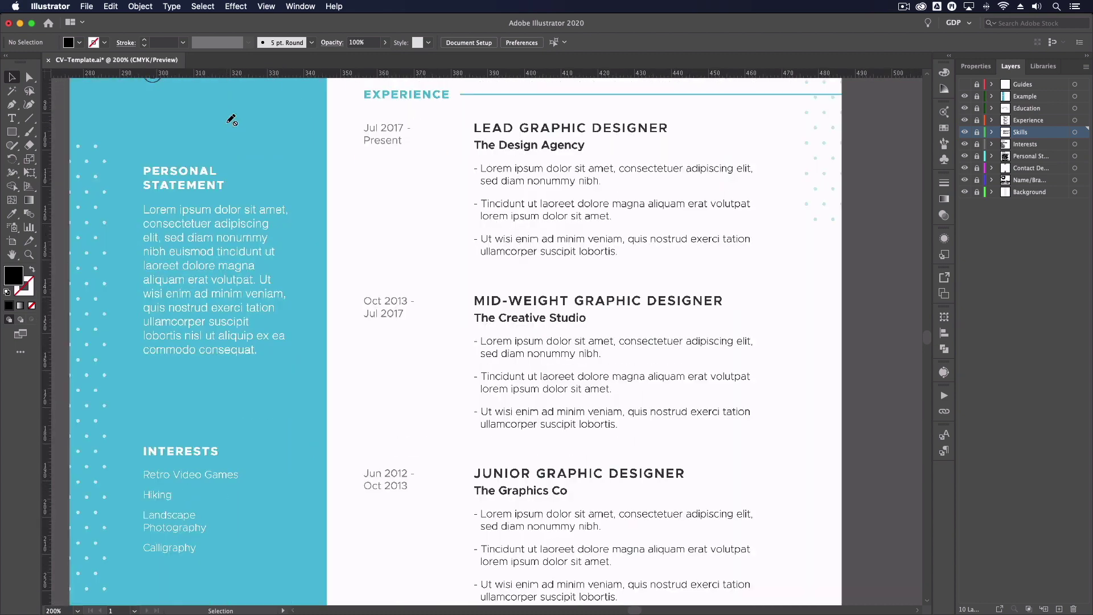
scroll(232, 120, up, 10)
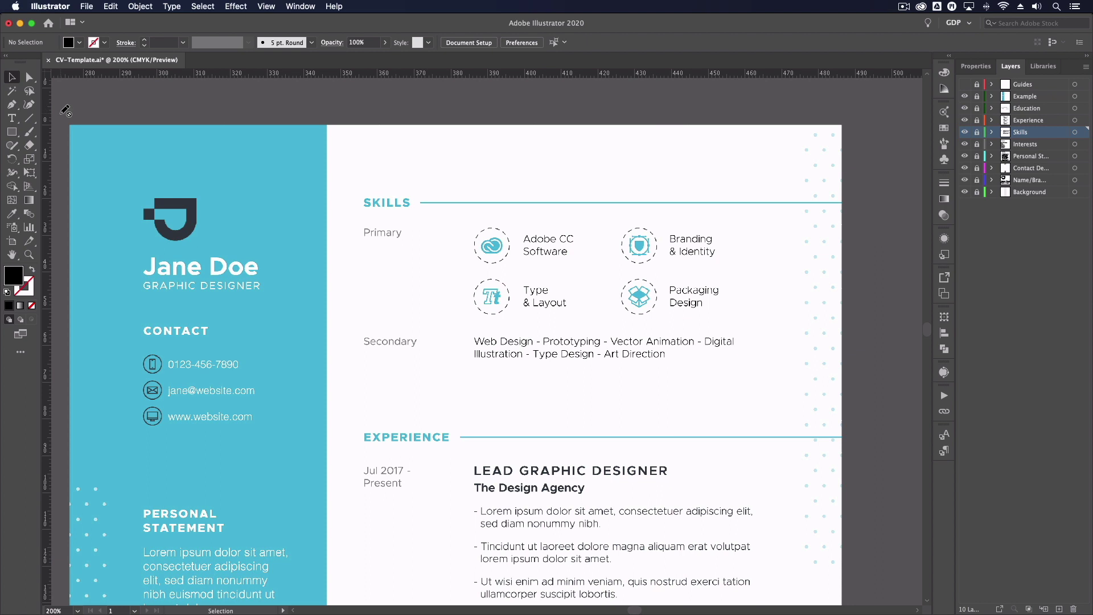
scroll(65, 110, down, 10)
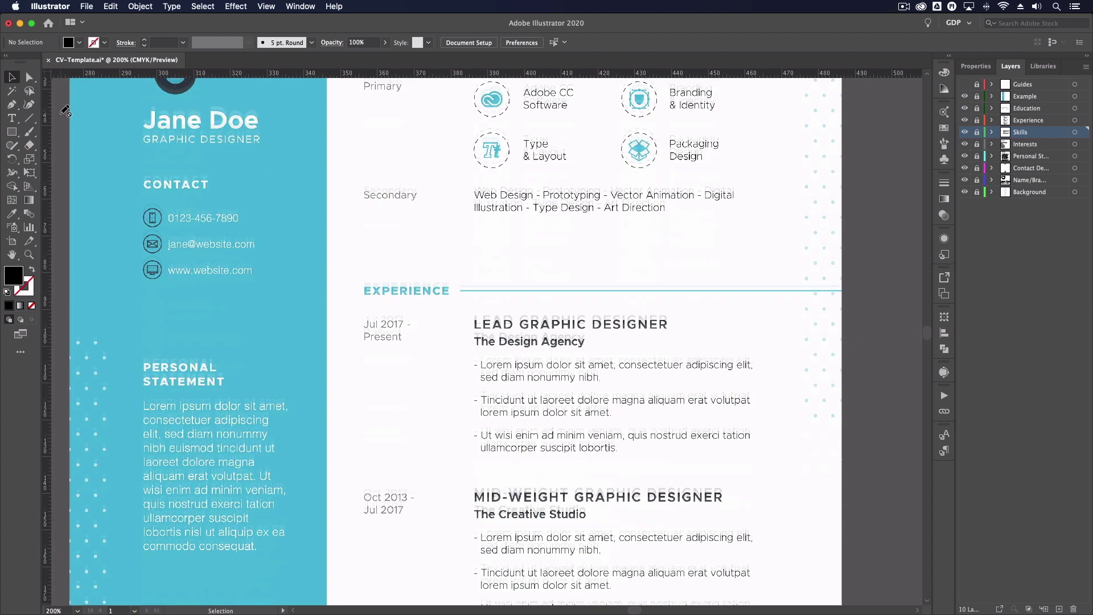
scroll(64, 110, down, 8)
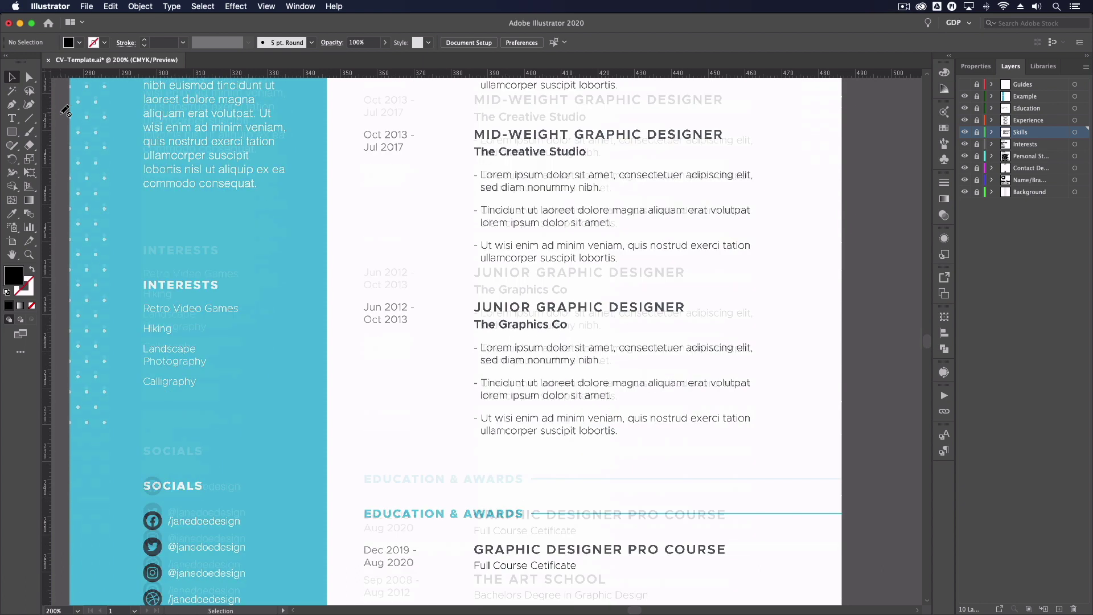
scroll(64, 111, down, 1)
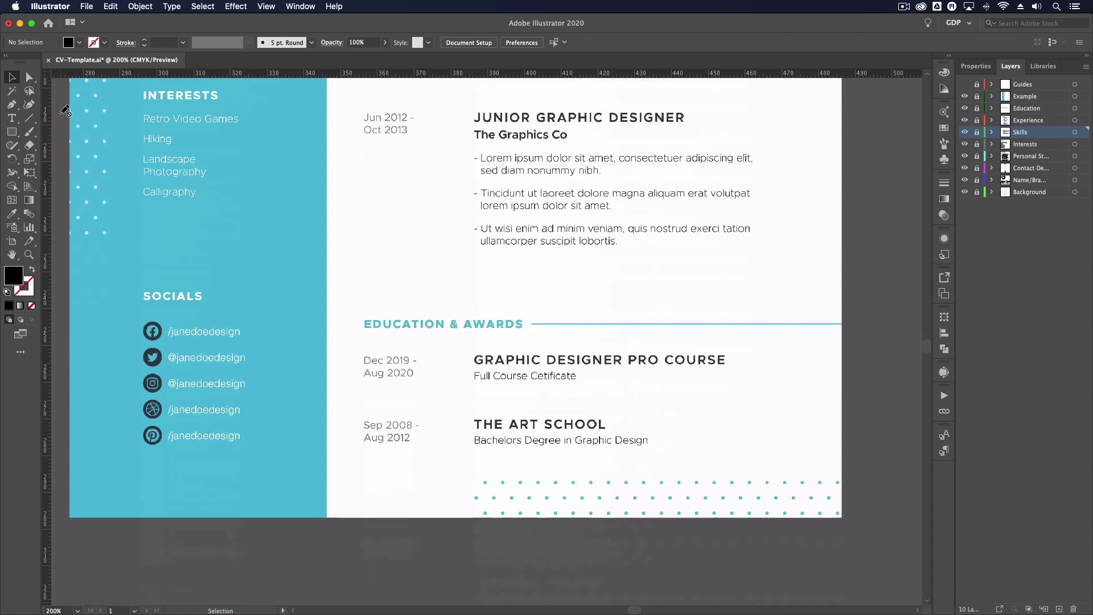
key(super+0)
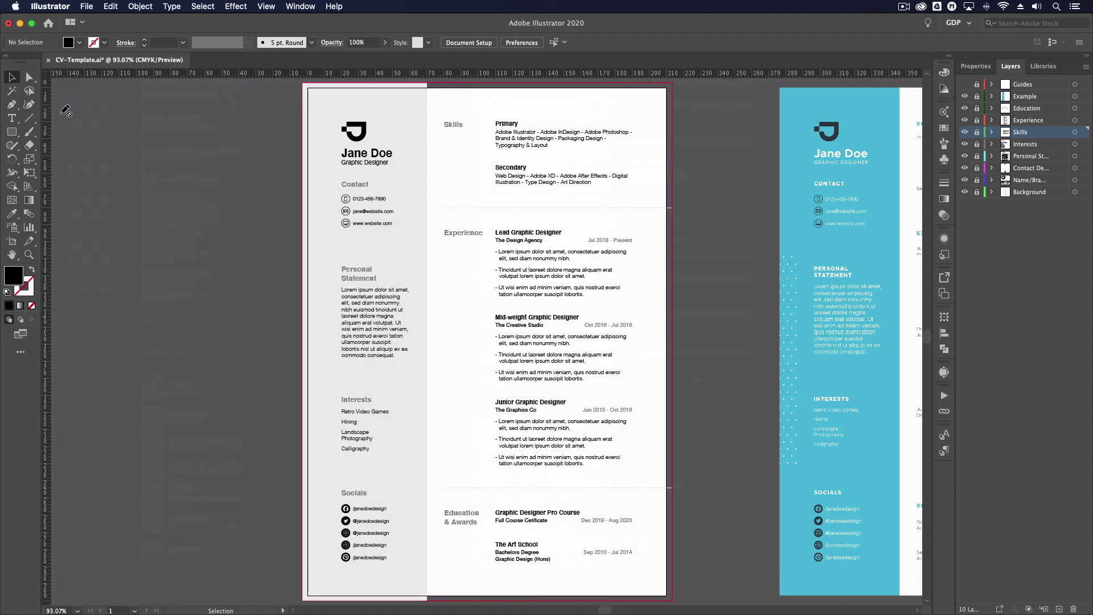